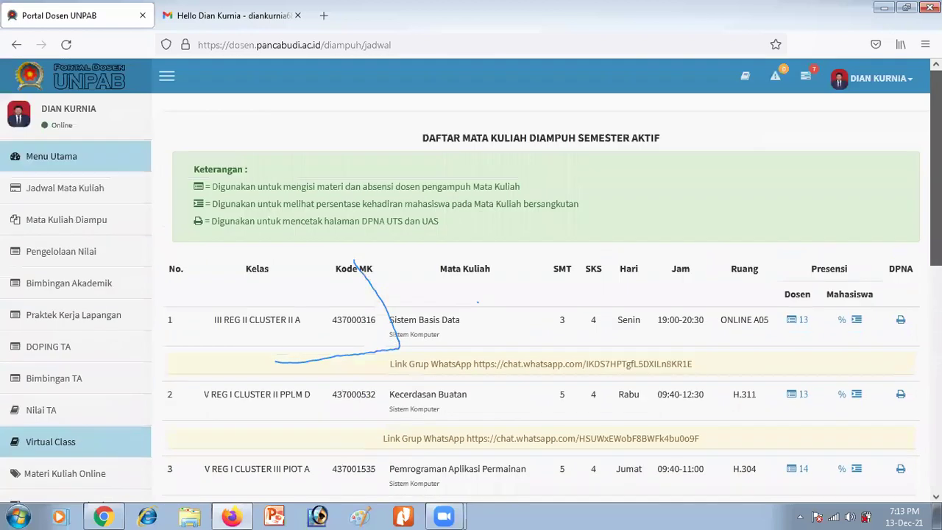
Step: Review the active semester's course schedule, the lecturer portal's home page and the open portal e-mail
scroll(478, 302, "down", 8)
scroll(478, 302, "up", 5)
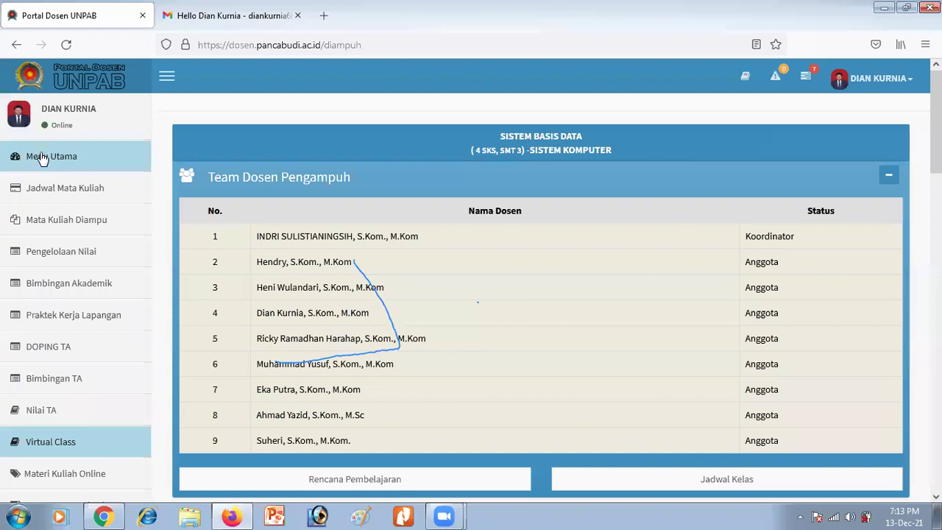
left_click(78, 160)
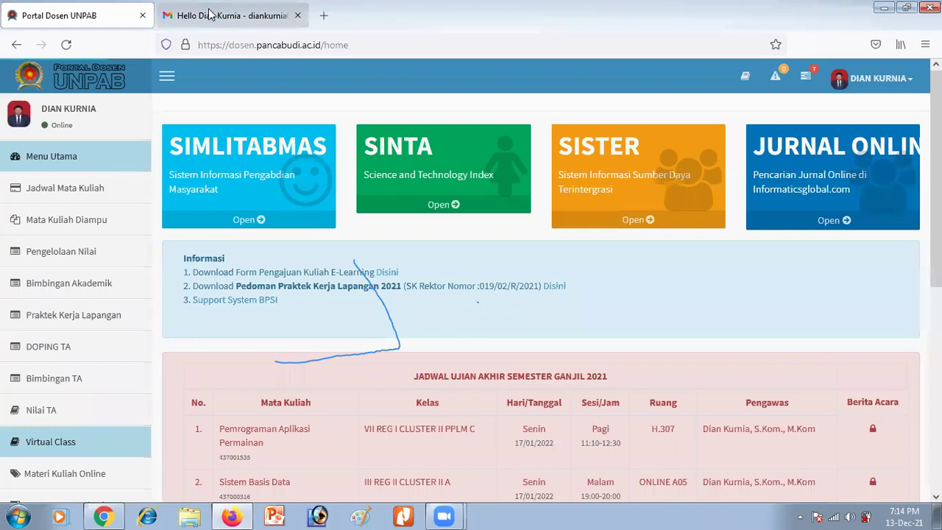
left_click(211, 14)
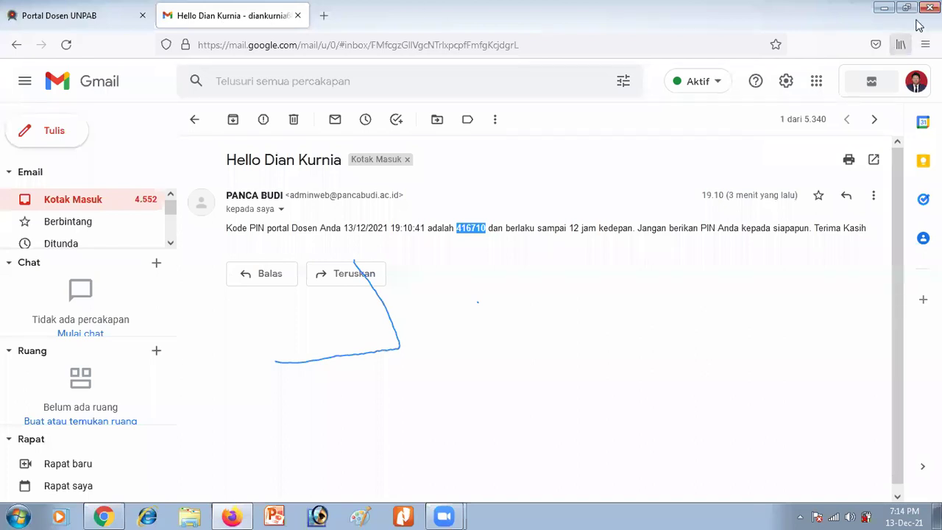
key("super+d")
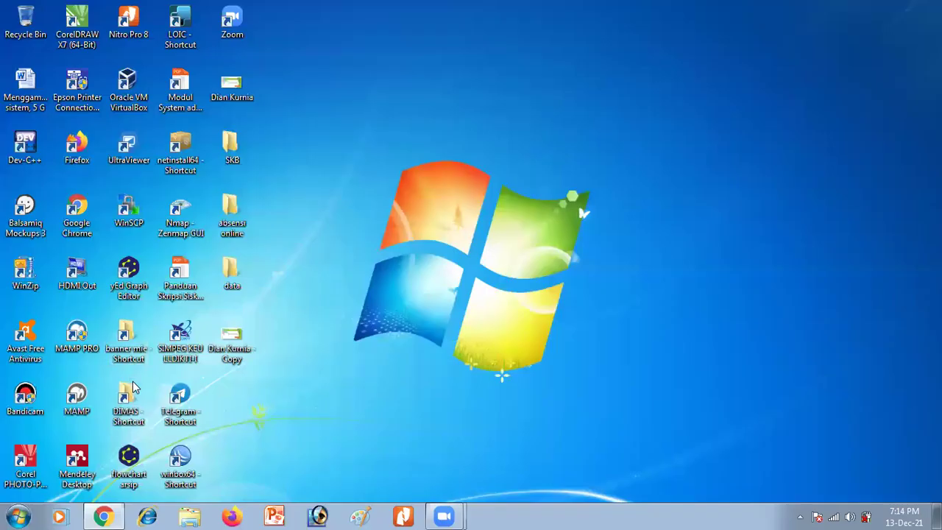
Step: Switch to the Sistem Basis Data course in Chrome and rename the Topic 15 section as "Tugas 2"
left_click(103, 516)
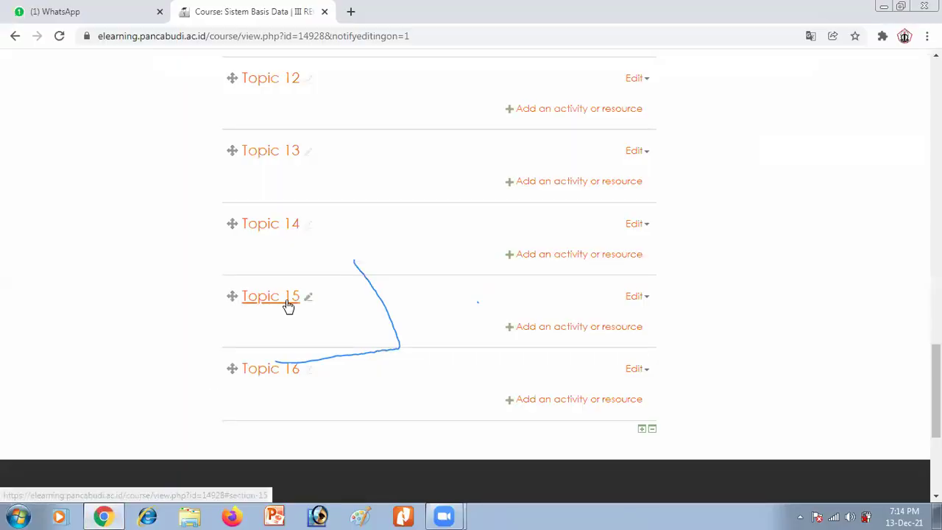
scroll(288, 305, "up", 5)
scroll(288, 306, "up", 3)
scroll(287, 305, "down", 7)
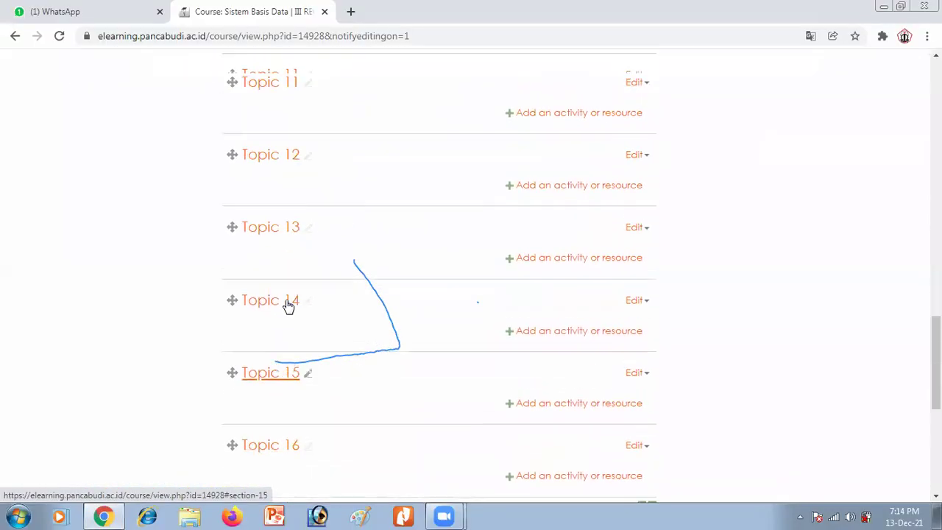
left_click(305, 365)
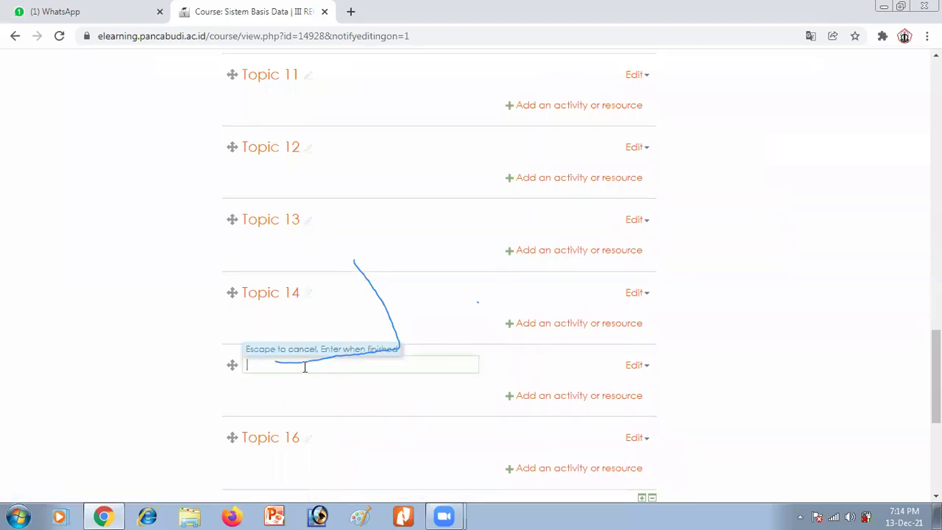
type("Tugas 2")
key("Return")
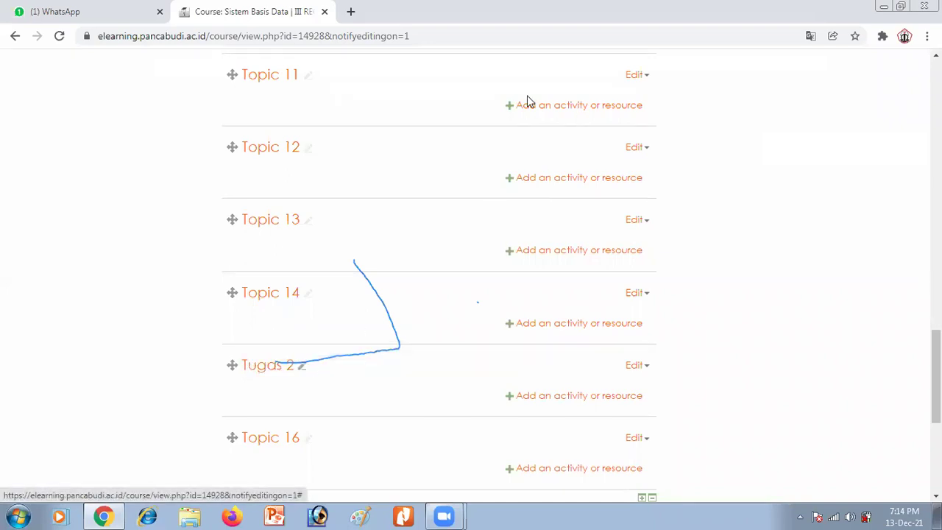
Step: Add a Forum activity named "Tugas 2" to the Tugas 2 section
left_click(520, 395)
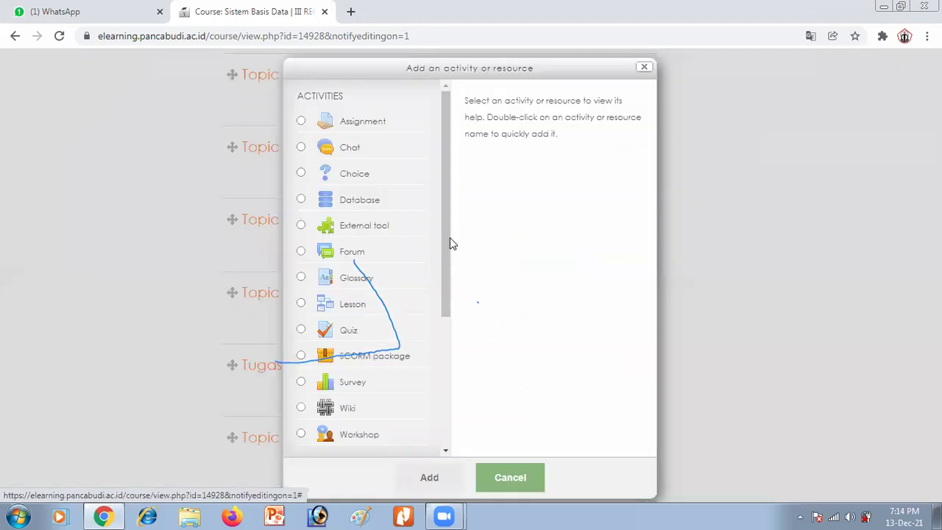
left_click(338, 254)
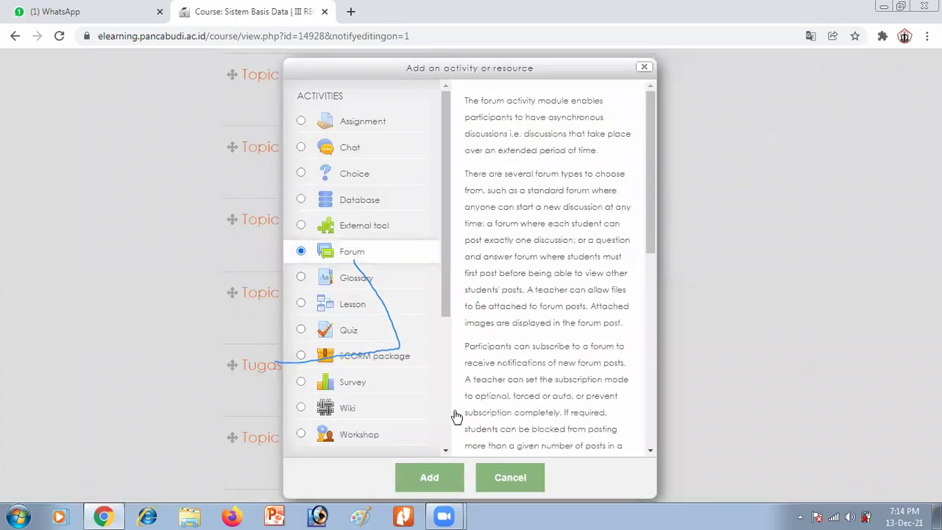
scroll(444, 278, "down", 1)
scroll(443, 276, "down", 2)
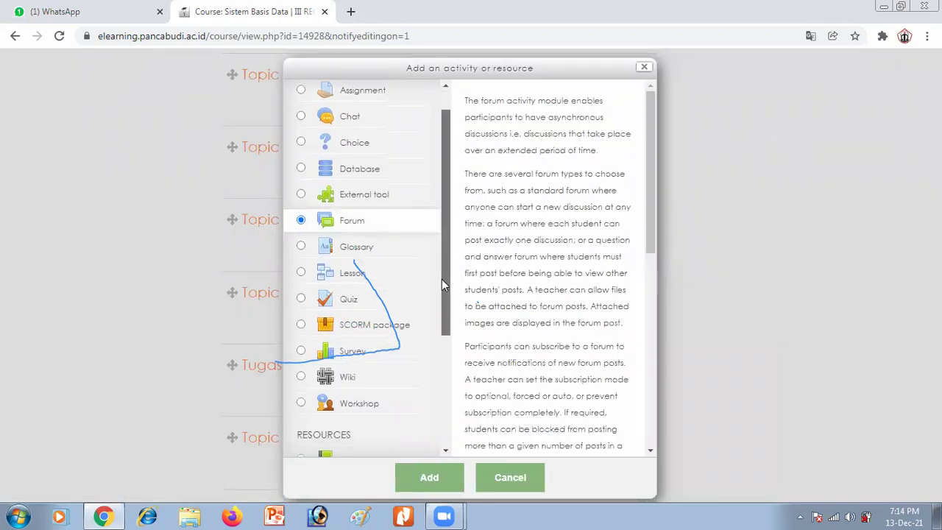
left_click(398, 476)
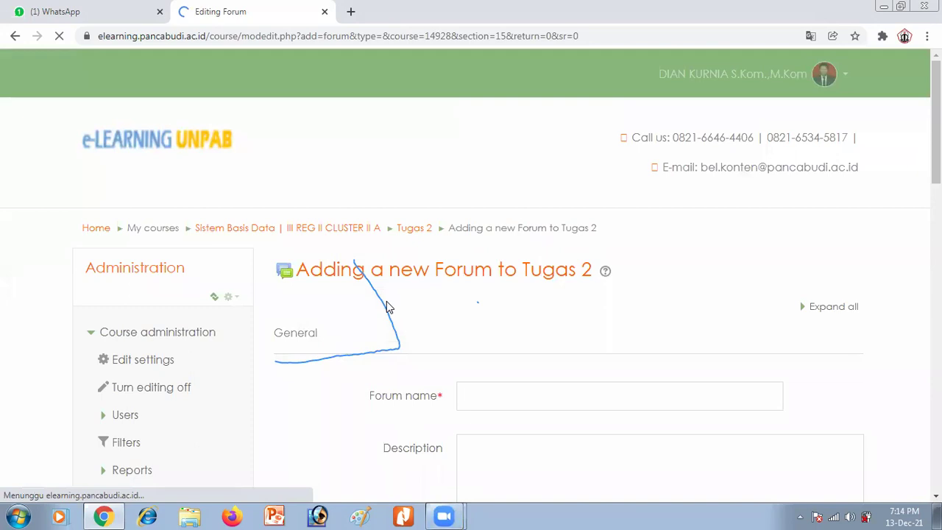
scroll(442, 272, "down", 2)
left_click(486, 275)
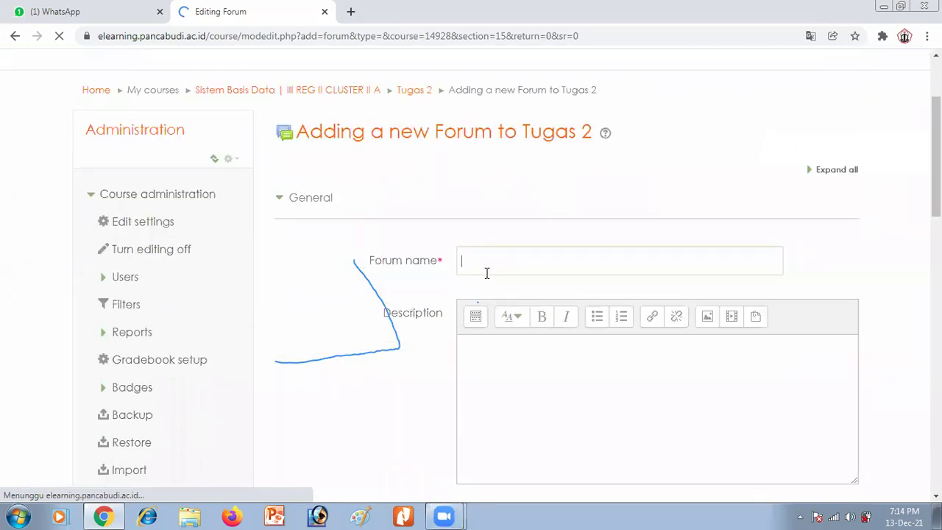
type("Tugas 2")
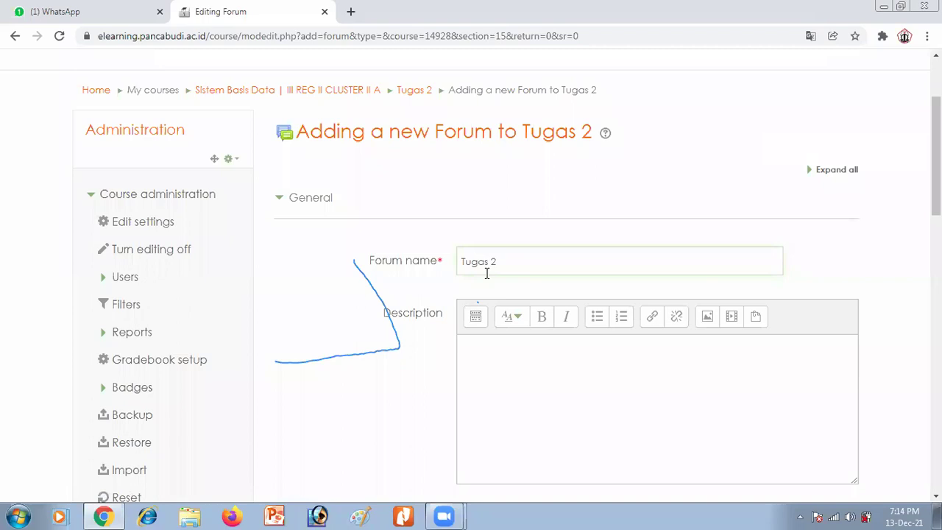
Step: Enter the forum description "Buatlah form inputan siswa yang tersimpan kedalam database Mysql"
scroll(485, 273, "down", 2)
left_click(522, 240)
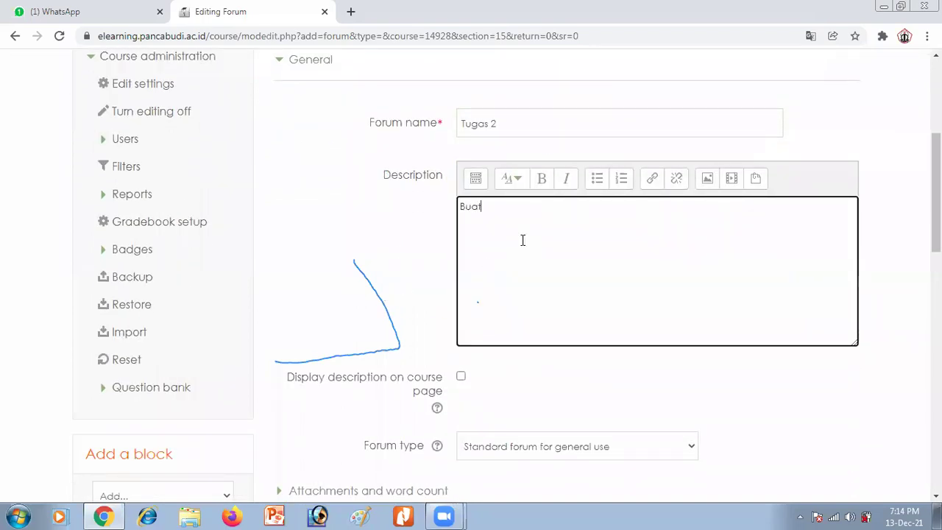
type("Buatlah form inpu")
left_click(575, 221)
type("tan siswa")
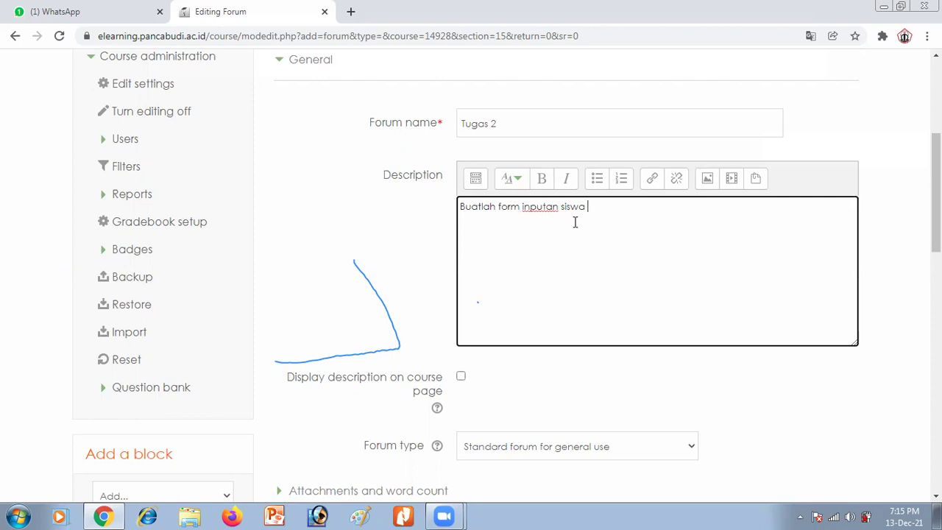
type("yang tersimpan kedalam da")
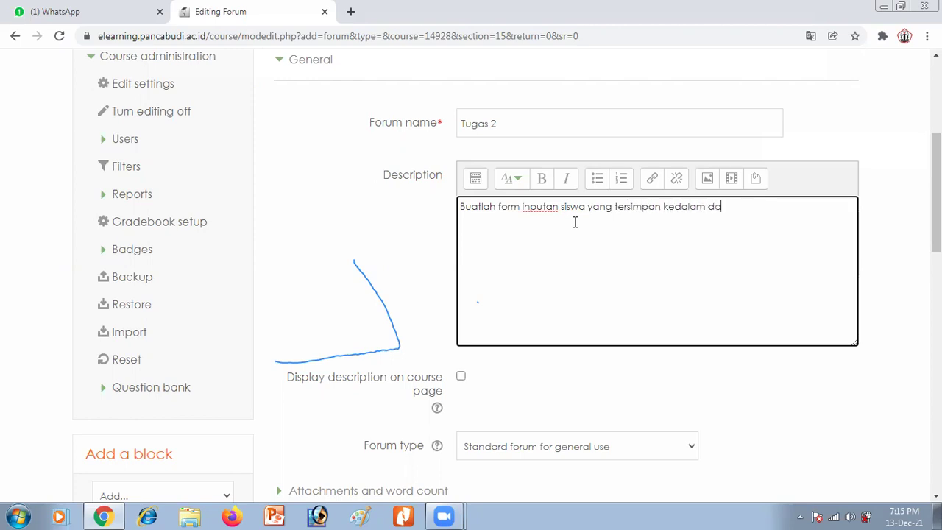
type("tabase Mysql")
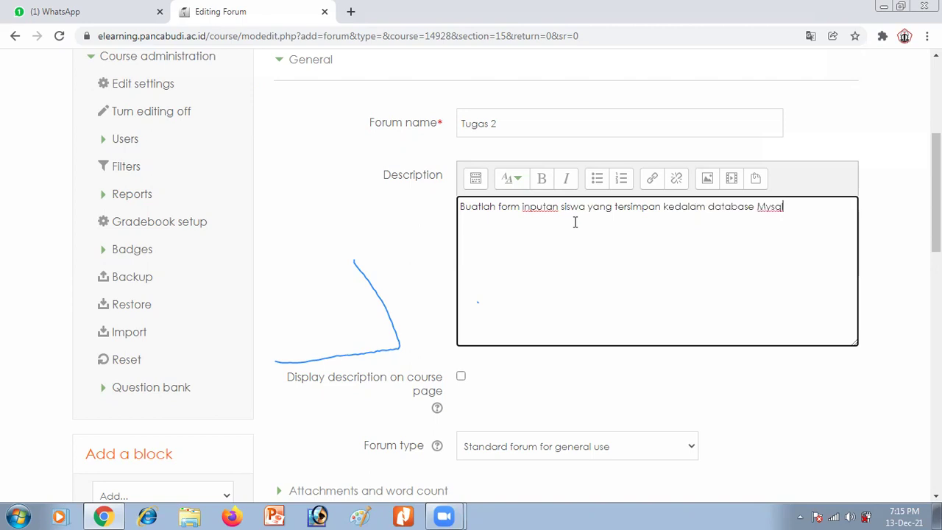
Step: Enable displaying the description on the course page, then save the forum and return to the course
left_click(459, 376)
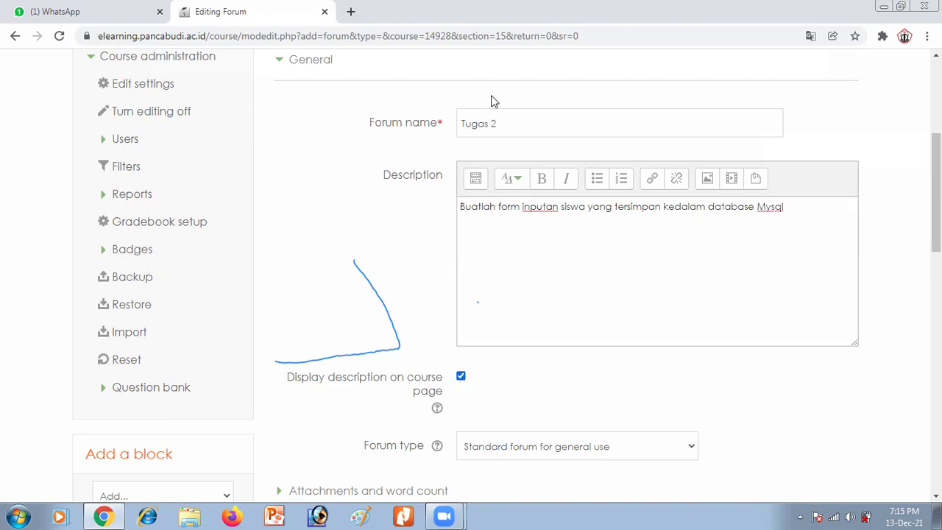
scroll(501, 294, "down", 5)
scroll(500, 324, "down", 8)
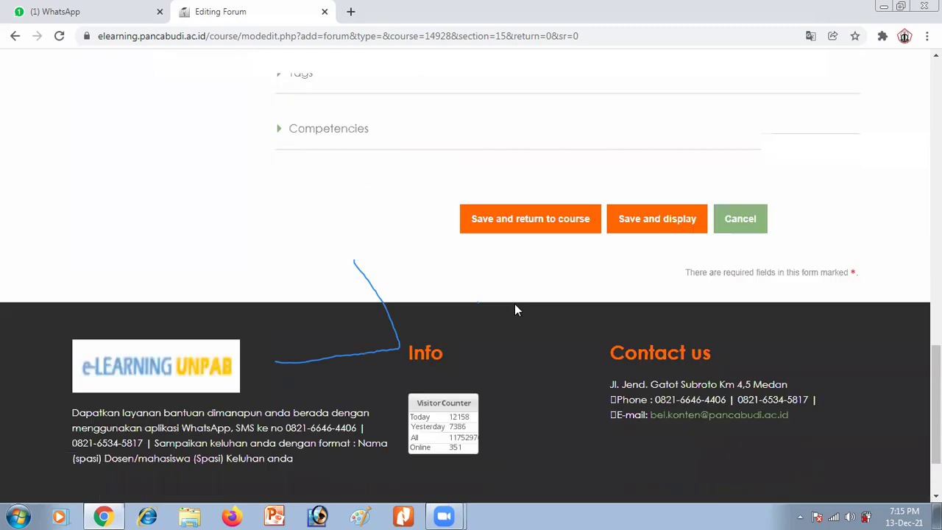
left_click(533, 203)
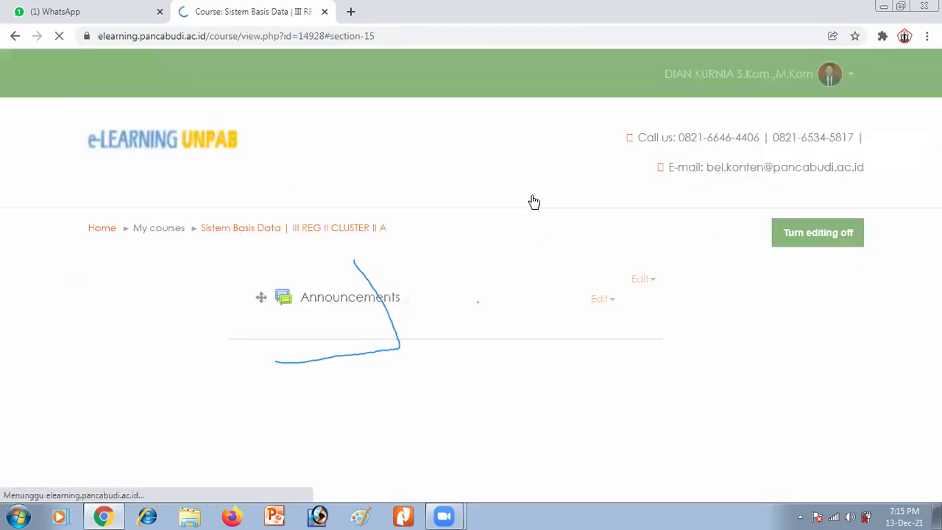
Step: Look through the course sections, then open the Tugas 2 forum and view its form for a new discussion topic
scroll(298, 203, "down", 2)
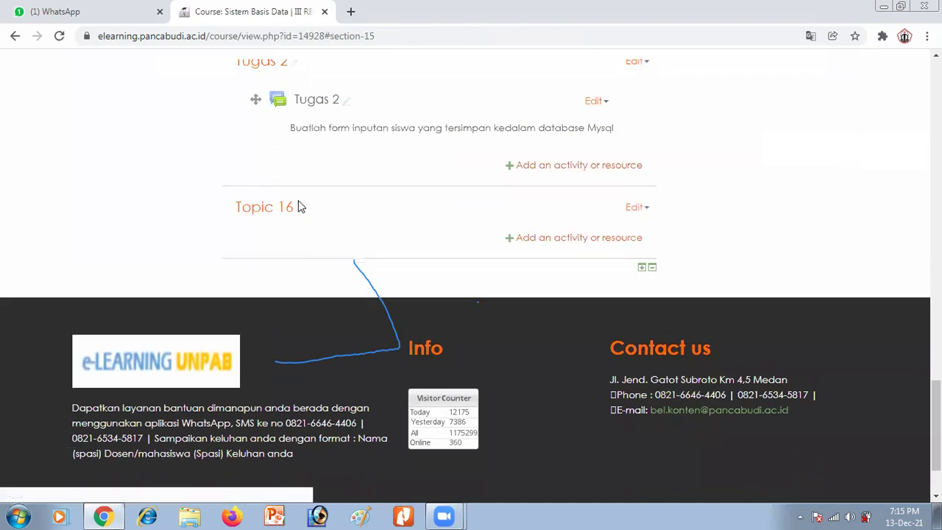
scroll(259, 294, "up", 20)
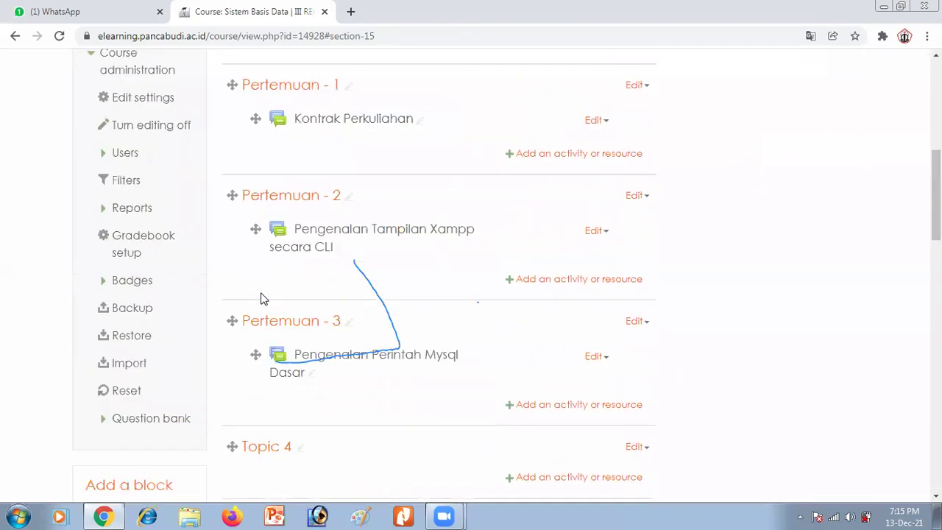
scroll(262, 298, "down", 15)
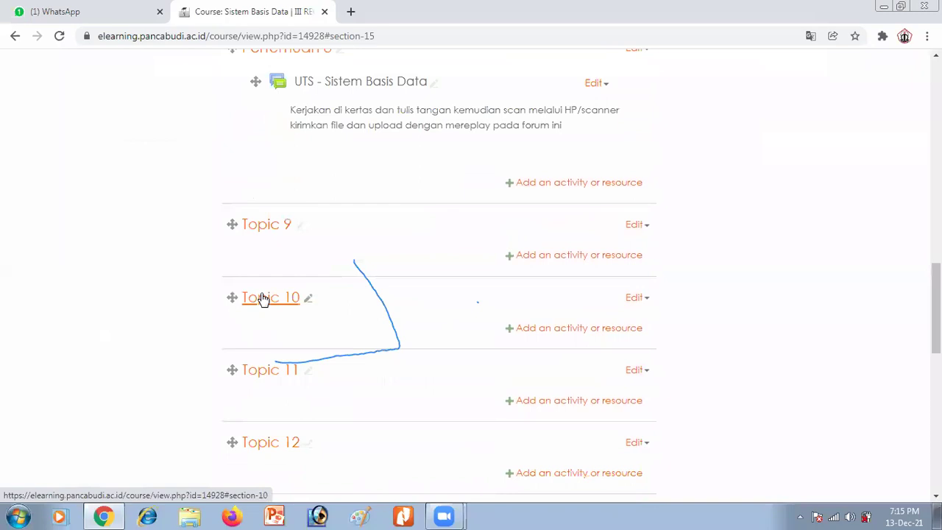
scroll(261, 299, "up", 1)
scroll(287, 265, "down", 5)
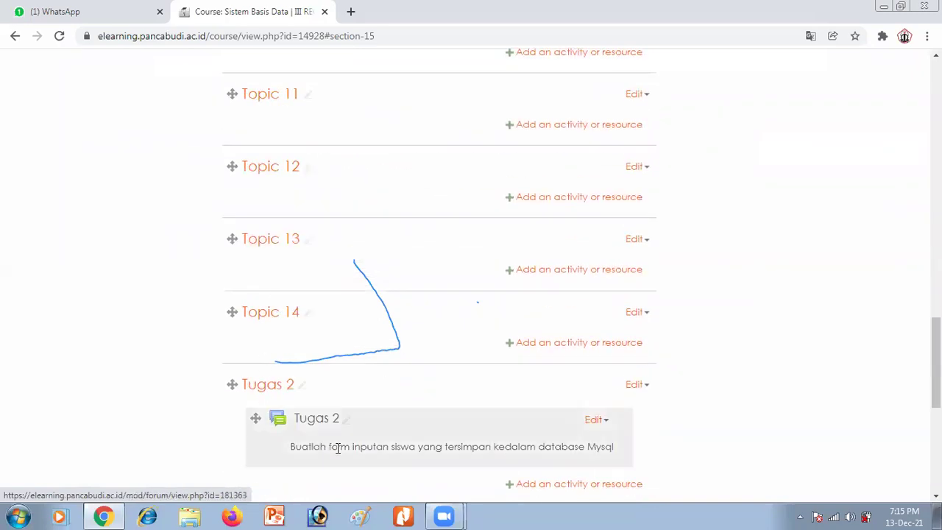
left_click(326, 419)
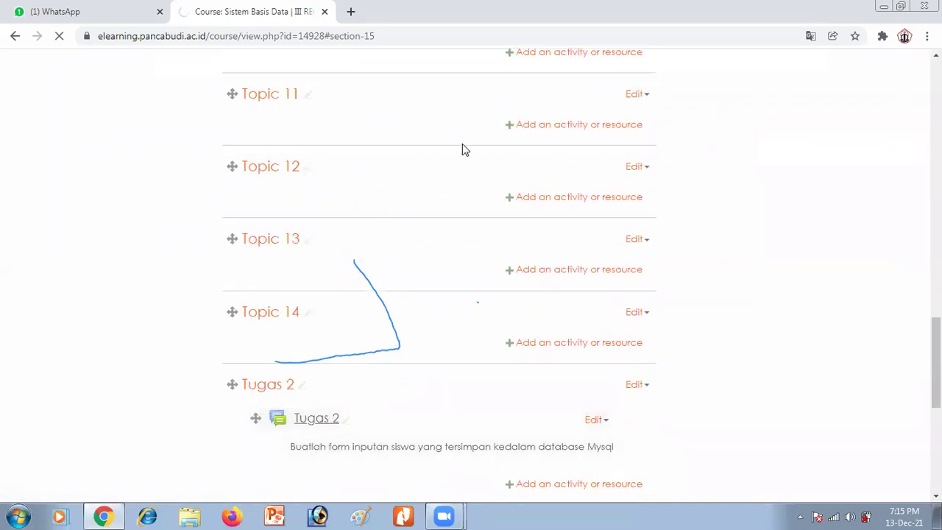
scroll(302, 243, "down", 2)
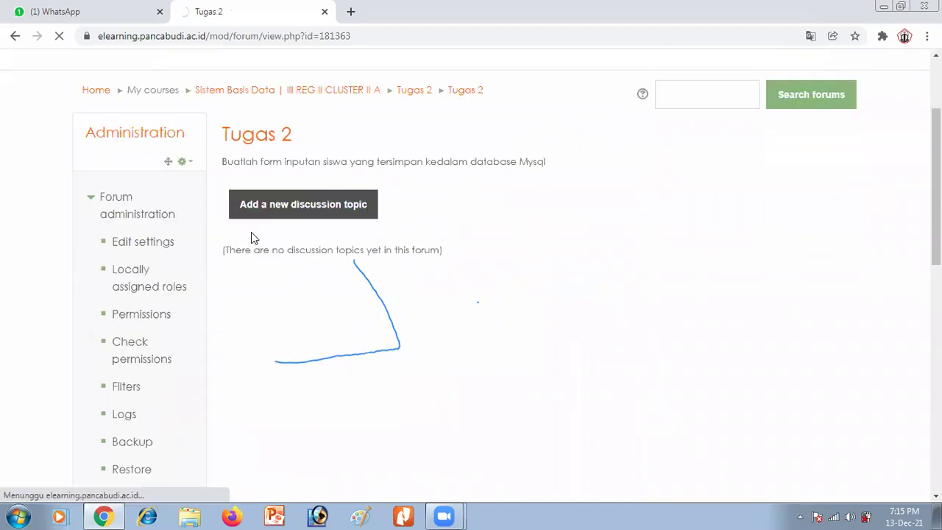
left_click(257, 214)
scroll(260, 213, "down", 4)
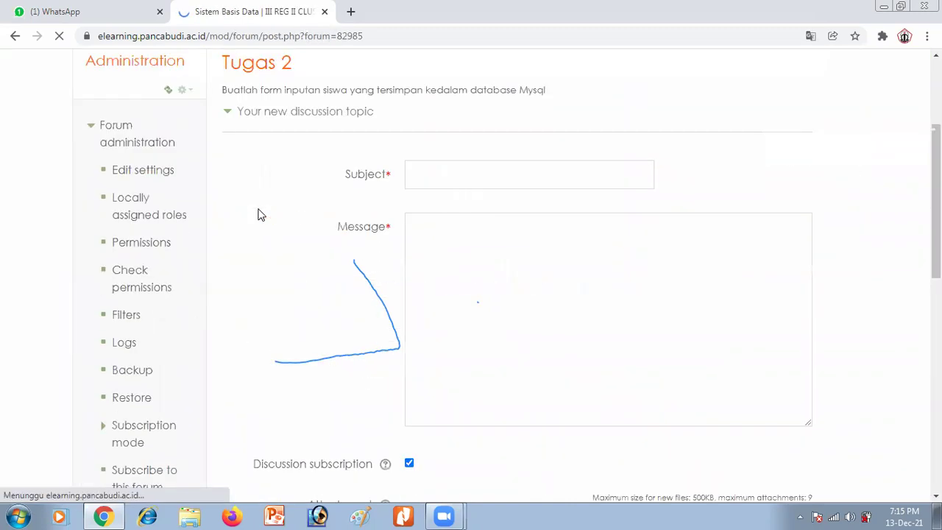
Step: Browse to the xampp folder on Local Disk (C:) and launch the xampp-control application
left_click(17, 516)
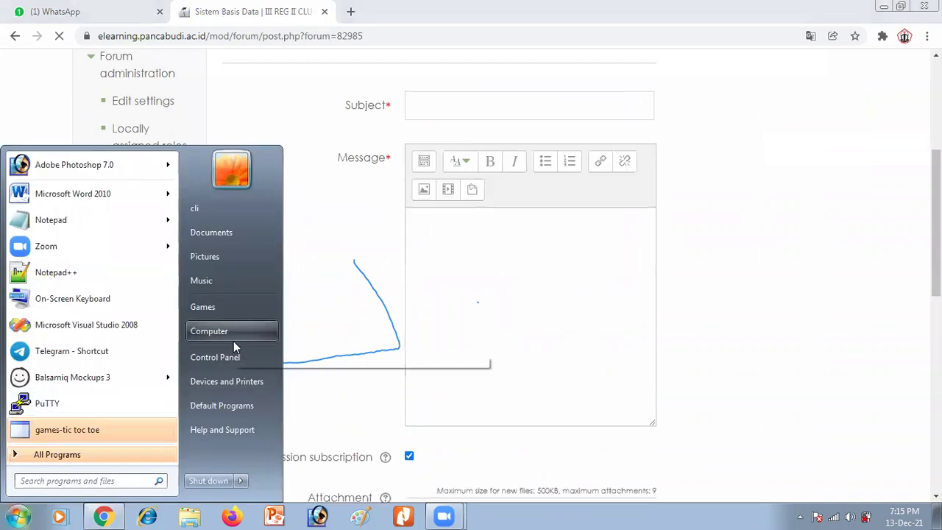
left_click(228, 335)
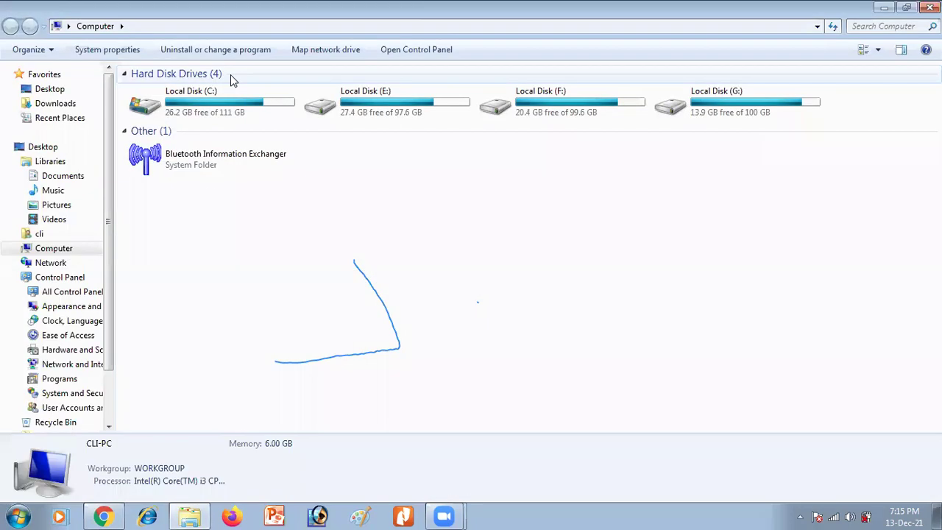
double_click(184, 96)
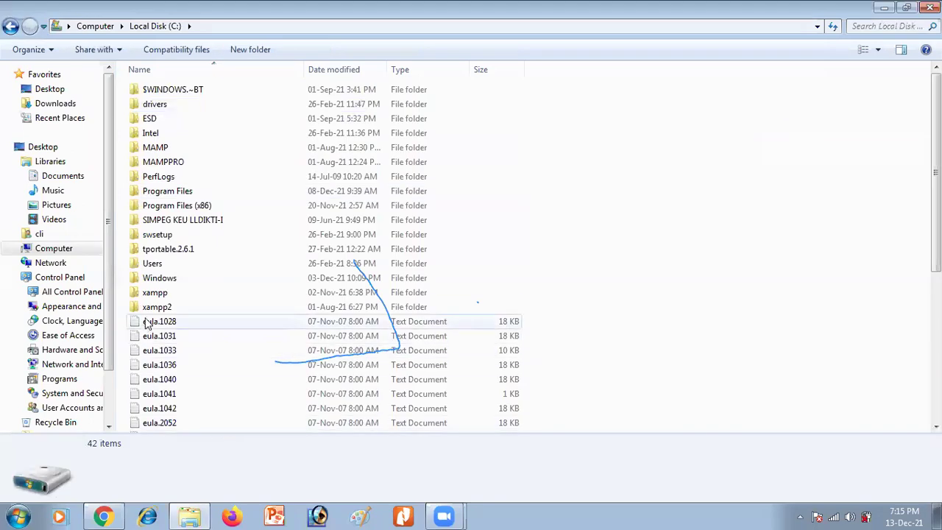
double_click(156, 292)
scroll(216, 284, "down", 10)
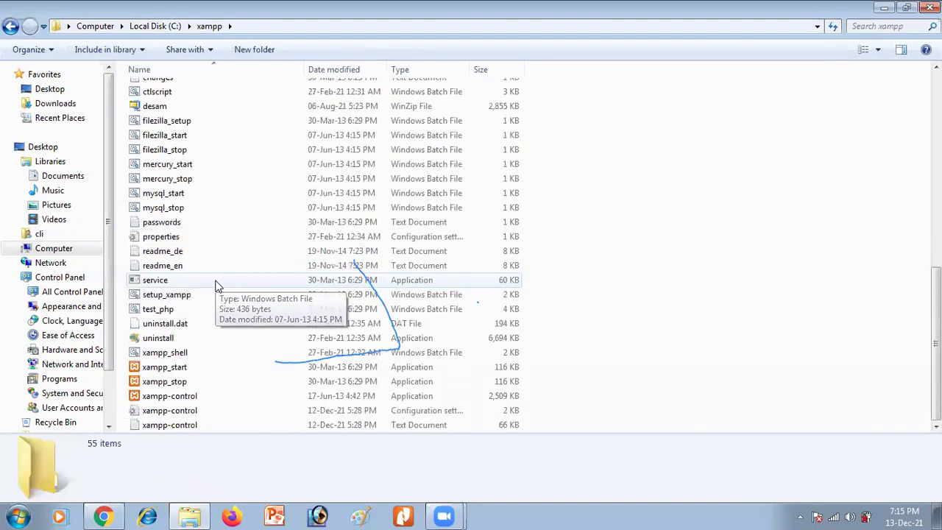
double_click(194, 396)
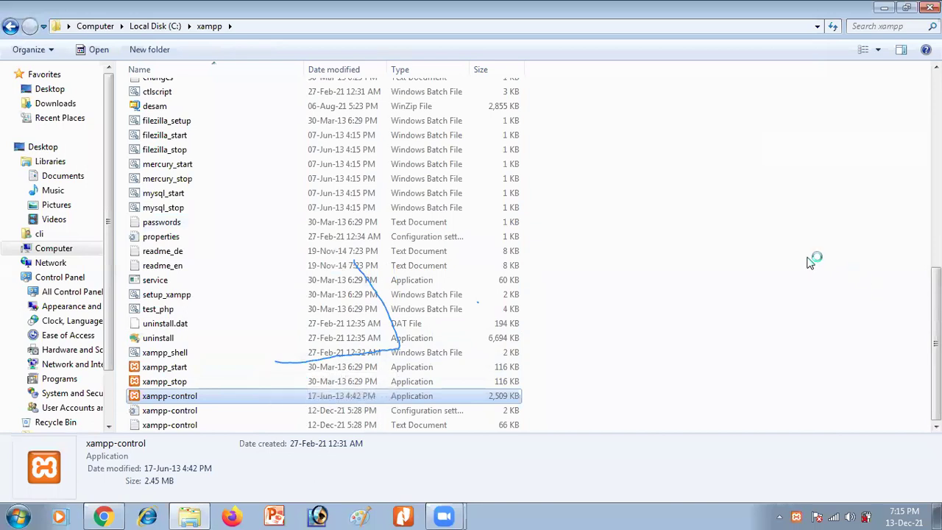
Step: Start the Apache and MySQL modules in XAMPP and close the control panel window
left_click(567, 155)
left_click(574, 180)
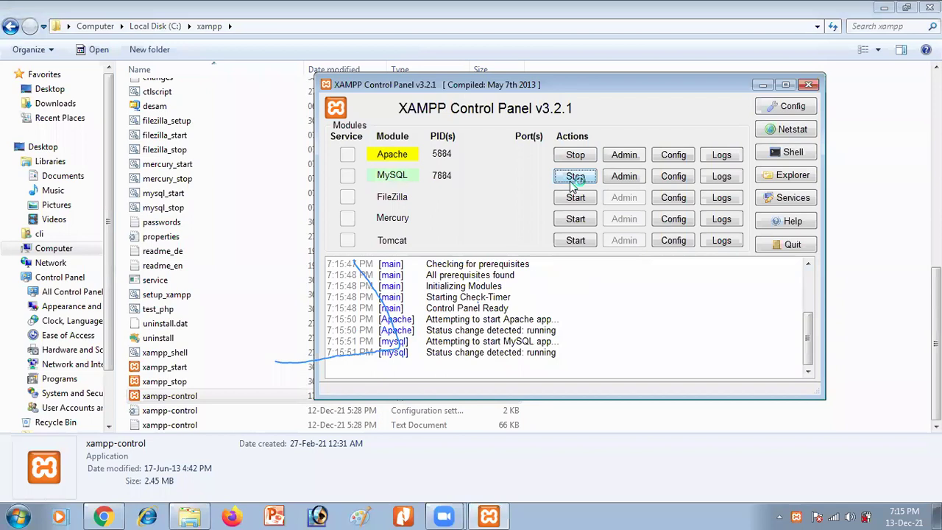
left_click(809, 86)
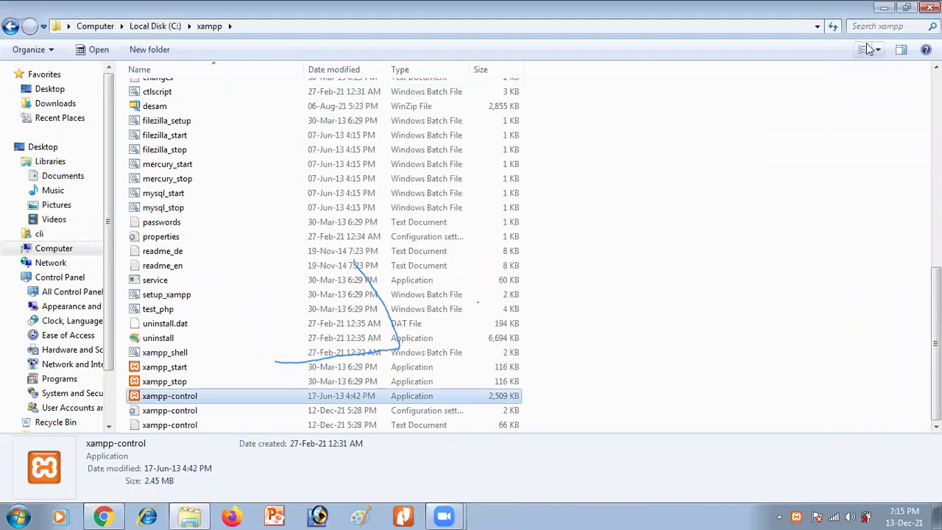
Step: Switch back to Chrome, restore the XAMPP Control Panel and open the MySQL module's phpMyAdmin administration page
key("alt+Tab")
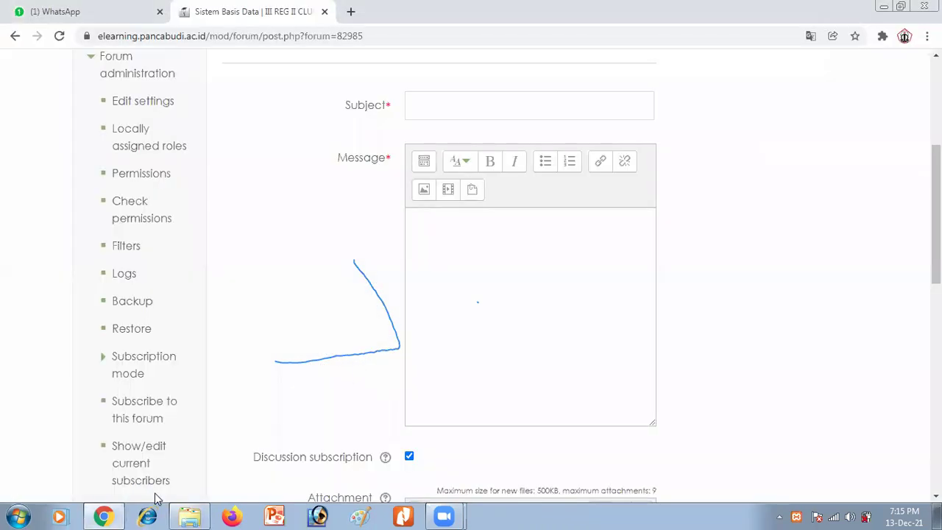
mouse_move(122, 515)
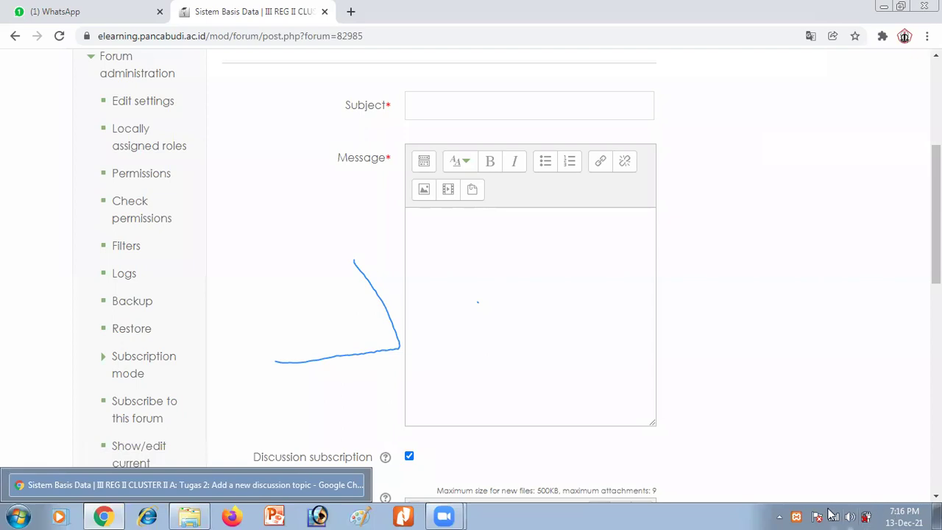
left_click(797, 516)
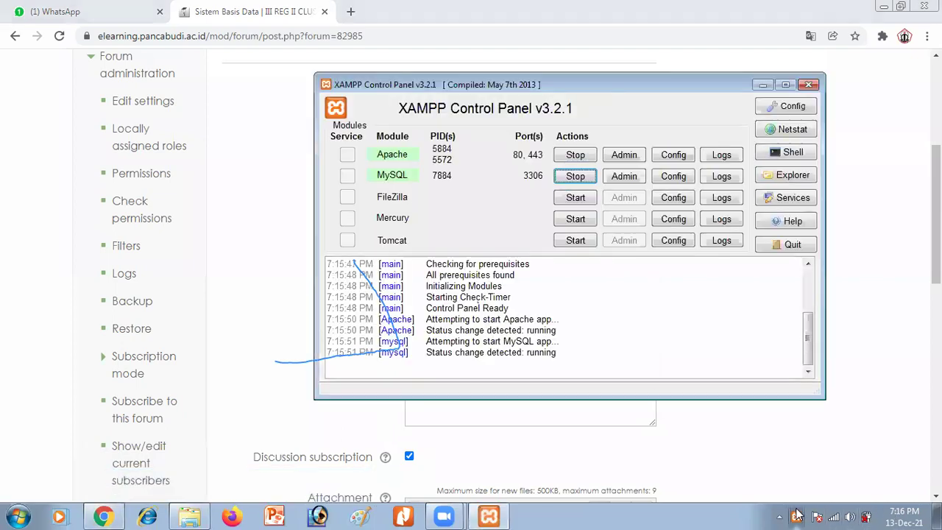
left_click(622, 178)
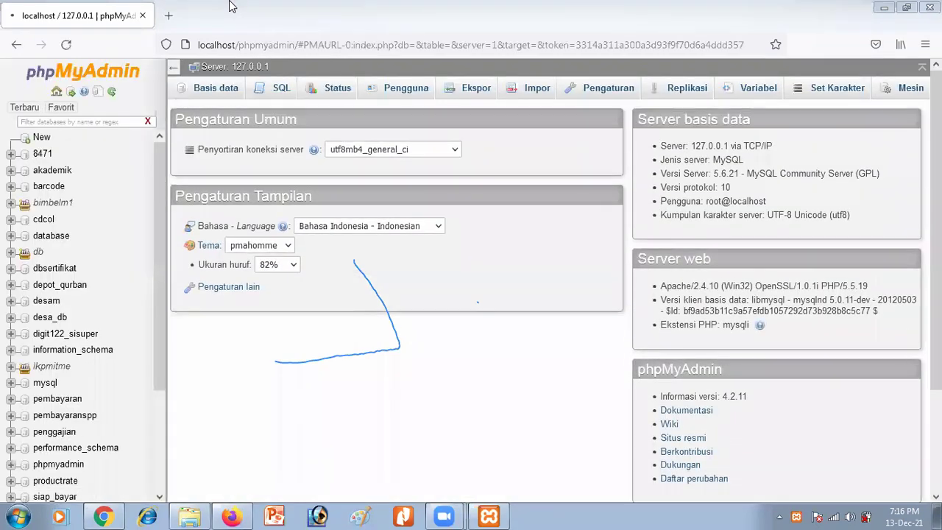
Step: Copy the phpMyAdmin page address from Firefox and open it in a new Chrome tab
right_click(235, 45)
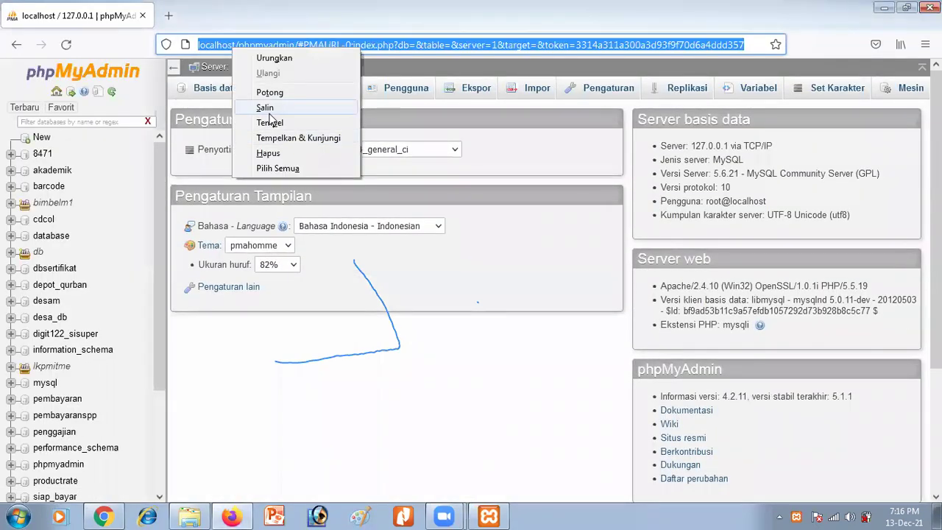
left_click(267, 111)
key("alt+Tab")
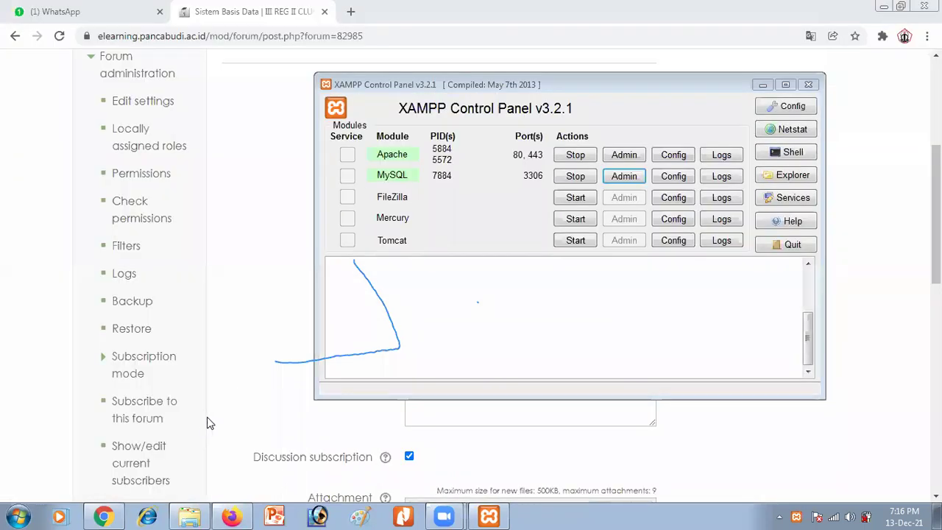
left_click_drag(369, 87, 354, 15)
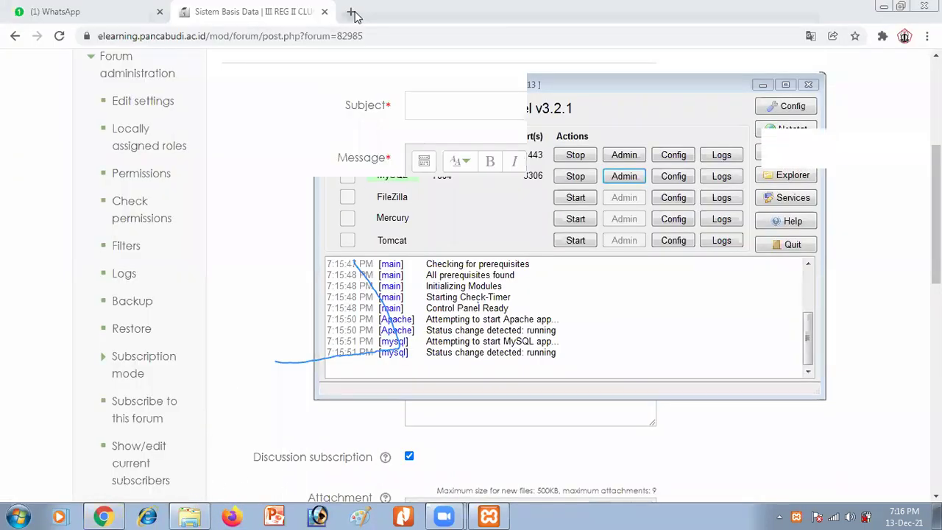
left_click(351, 13)
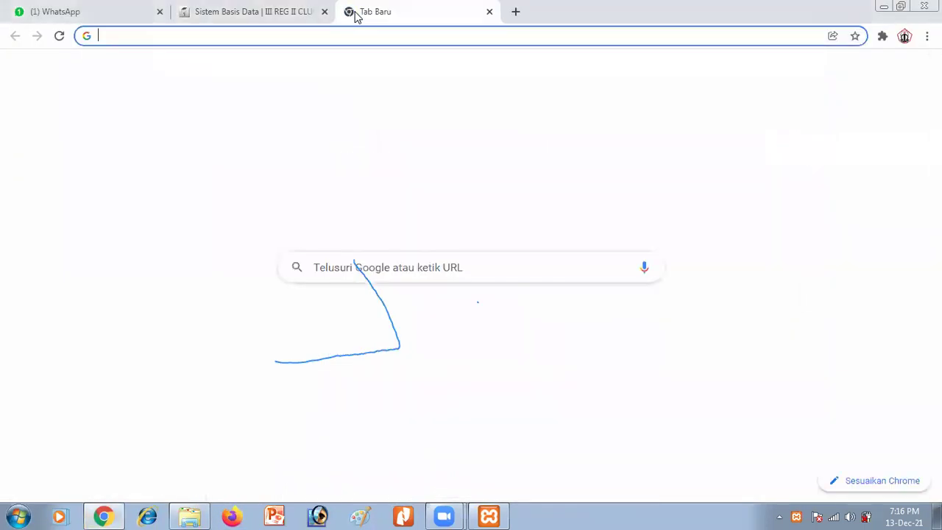
key("ctrl+v")
key("Return")
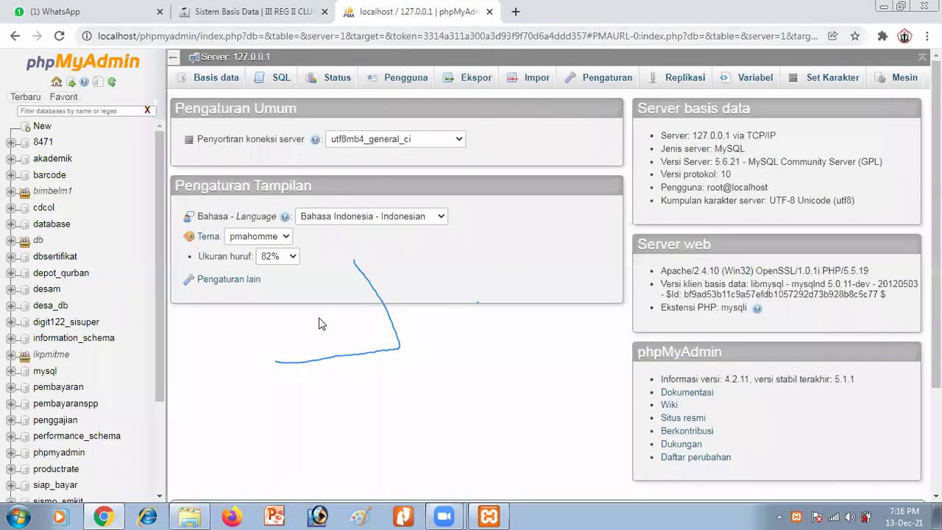
Step: Create a new database named siswa in phpMyAdmin
scroll(393, 248, "down", 2)
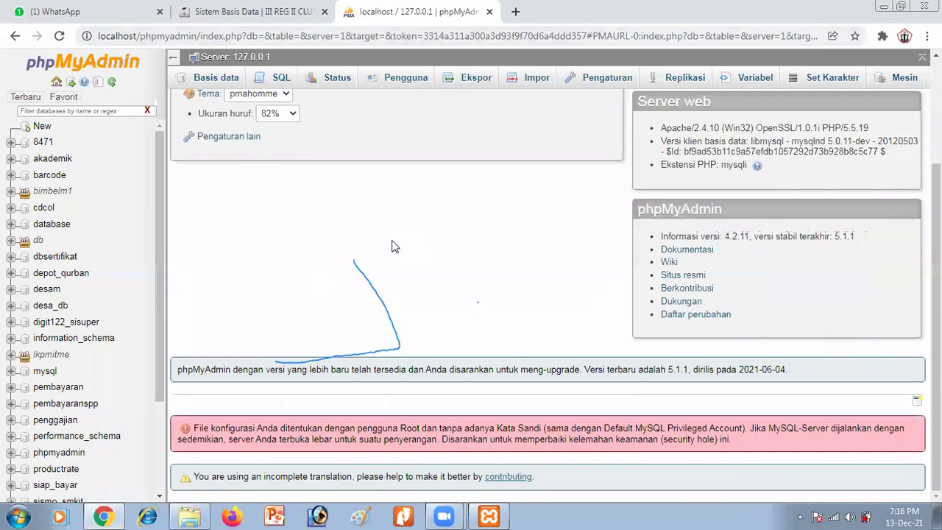
scroll(393, 247, "up", 2)
scroll(393, 247, "down", 2)
scroll(393, 246, "up", 2)
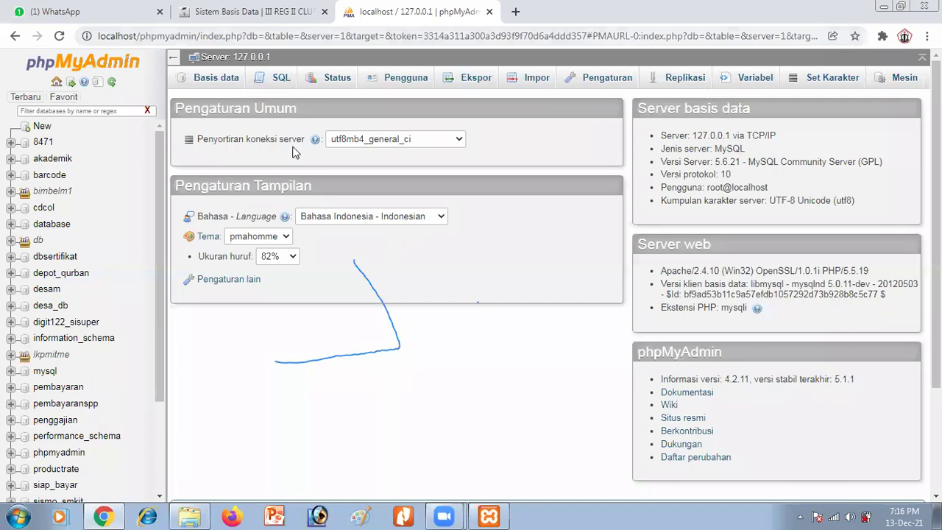
left_click(216, 86)
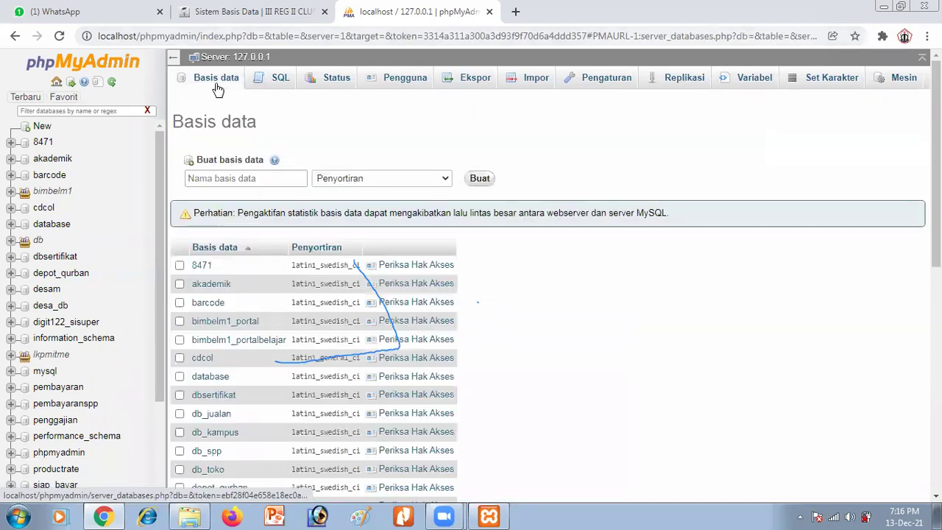
left_click(254, 180)
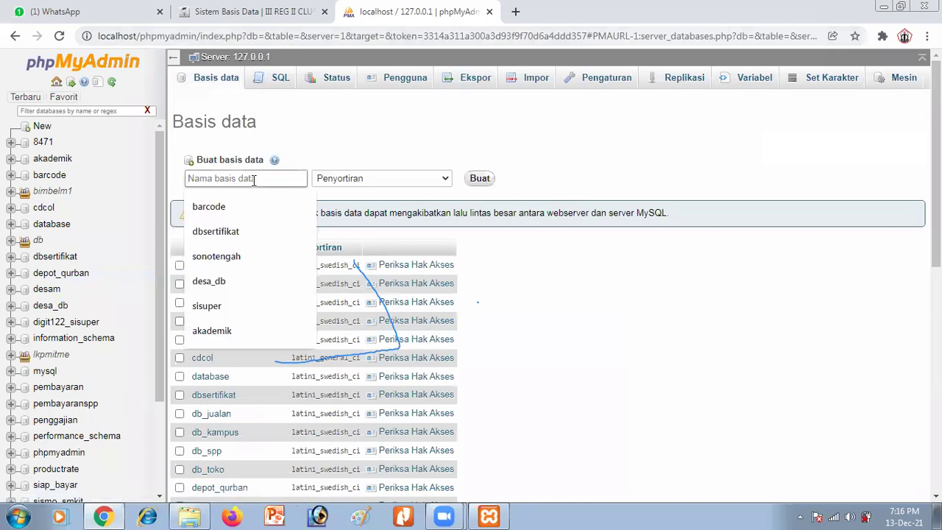
type("sisw")
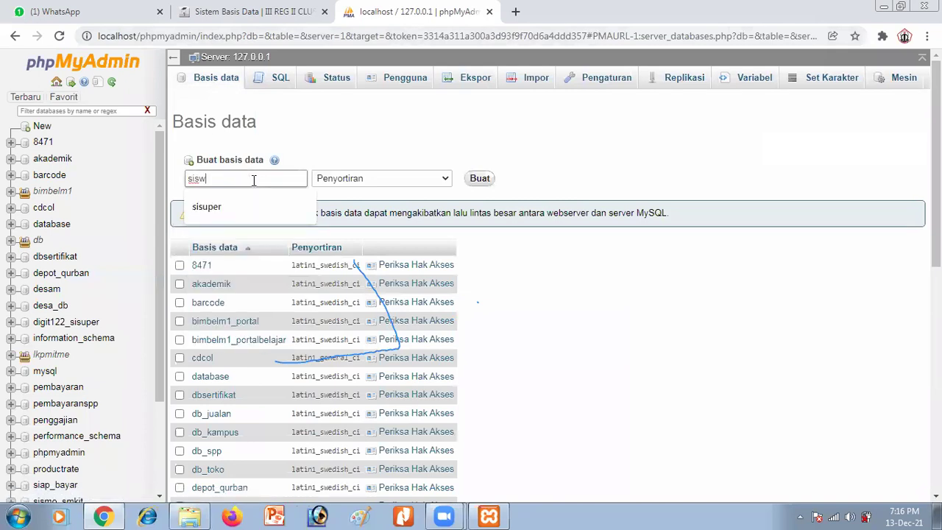
type("a")
left_click(483, 180)
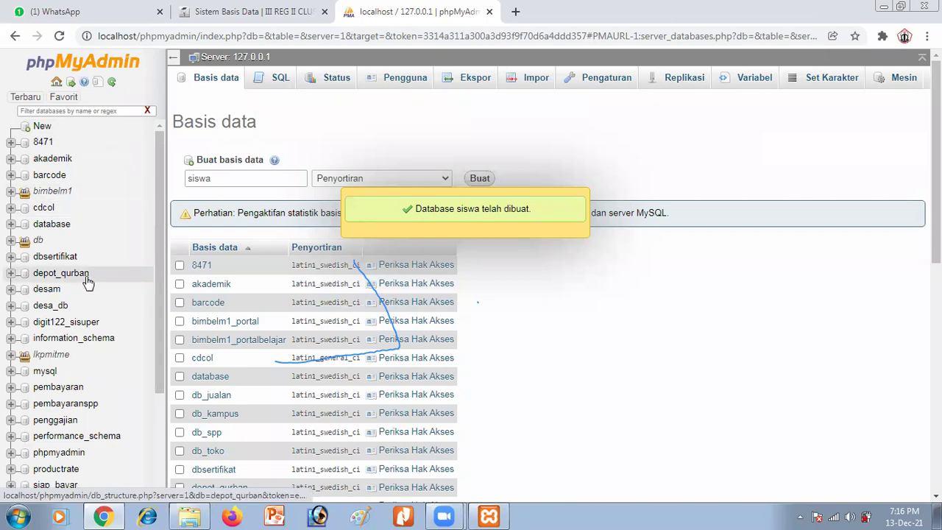
Step: Open the siswa database and start a new table named siswasmp with 5 columns
scroll(63, 334, "down", 2)
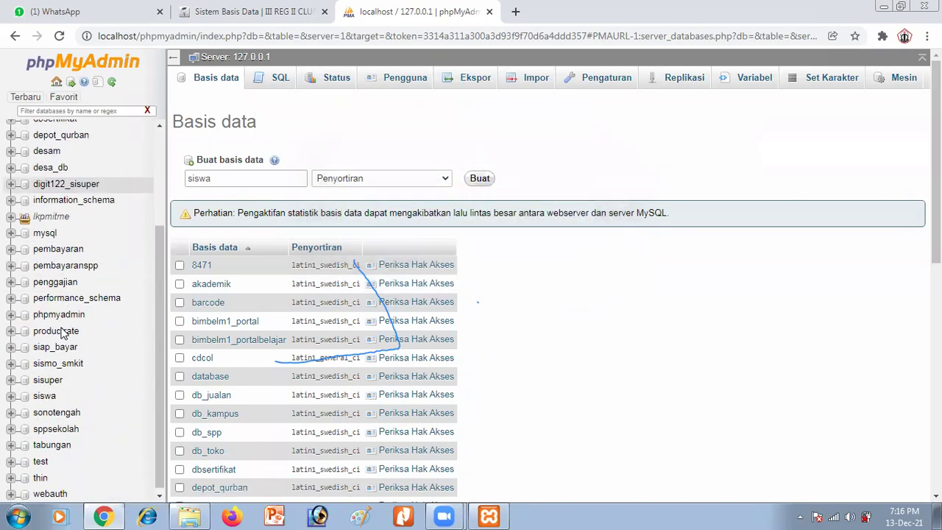
left_click(42, 394)
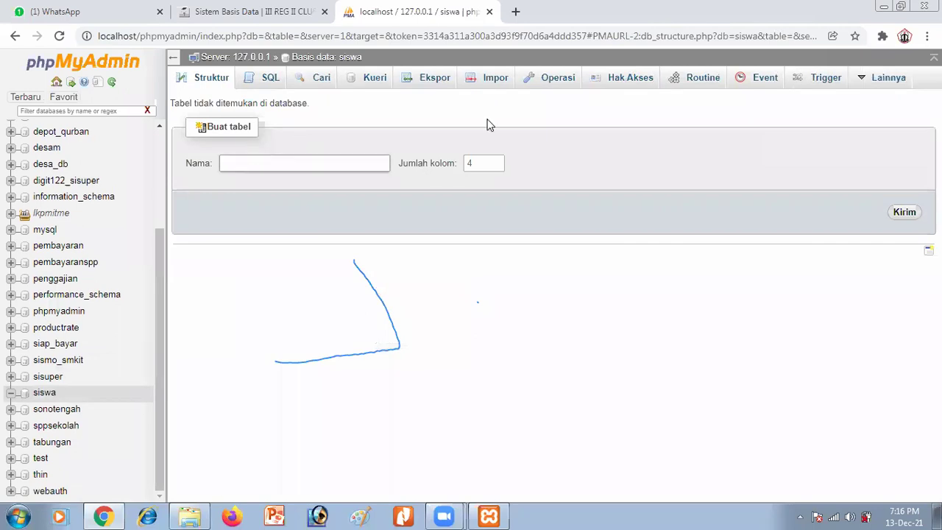
left_click(261, 163)
left_click(296, 154)
left_click(287, 167)
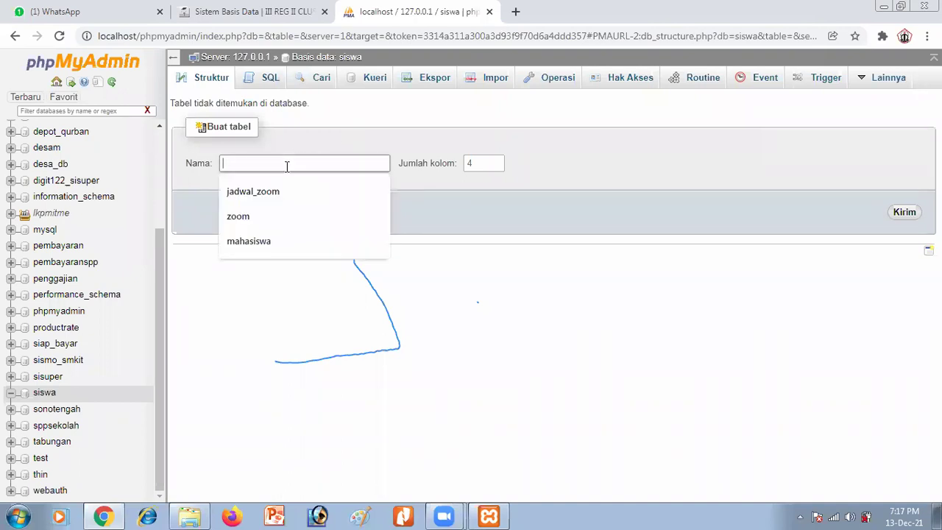
type("s")
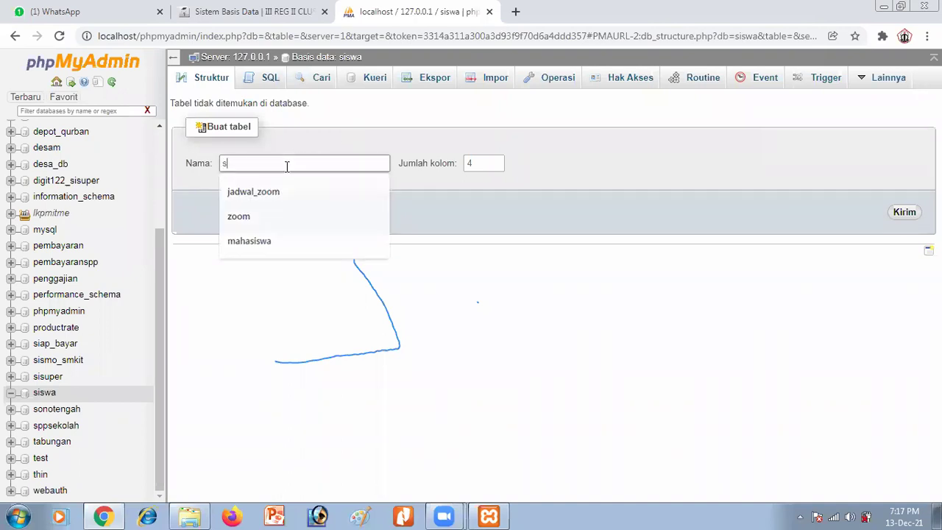
type("iswa")
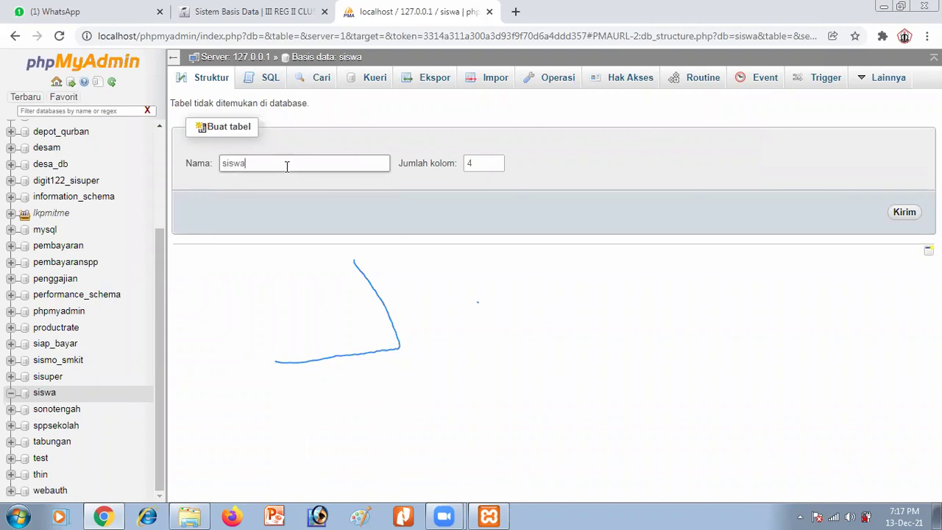
type("smp")
left_click(474, 164)
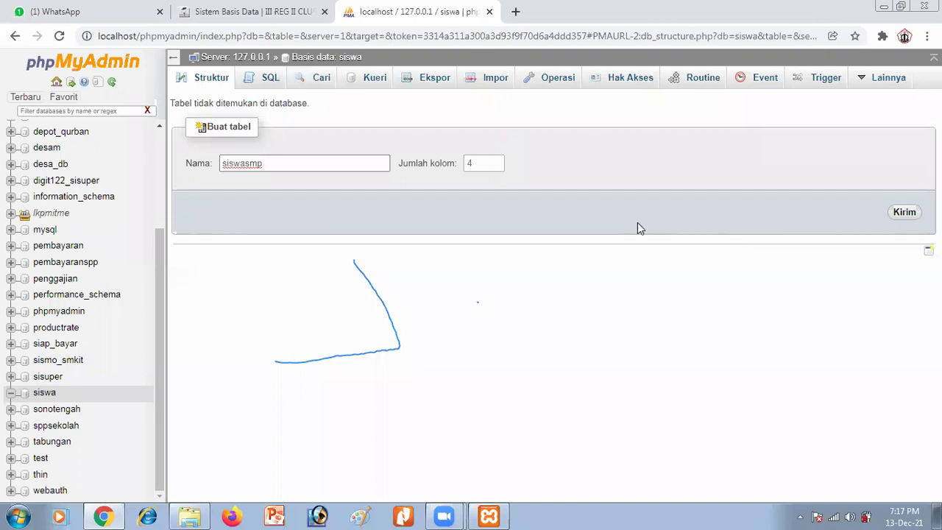
key("Tab")
type("5")
left_click(907, 215)
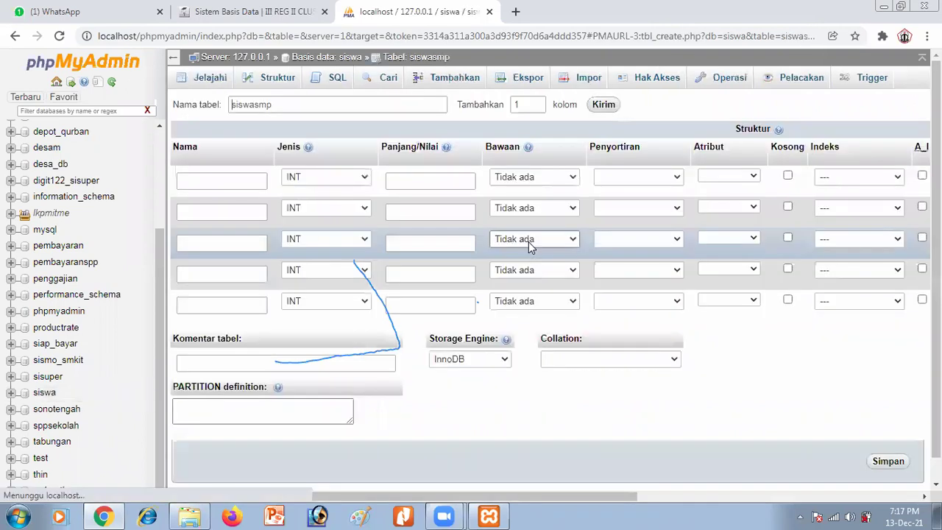
Step: Name the first three columns of the siswasmp table nis, nisn and nama_siswa
left_click(240, 180)
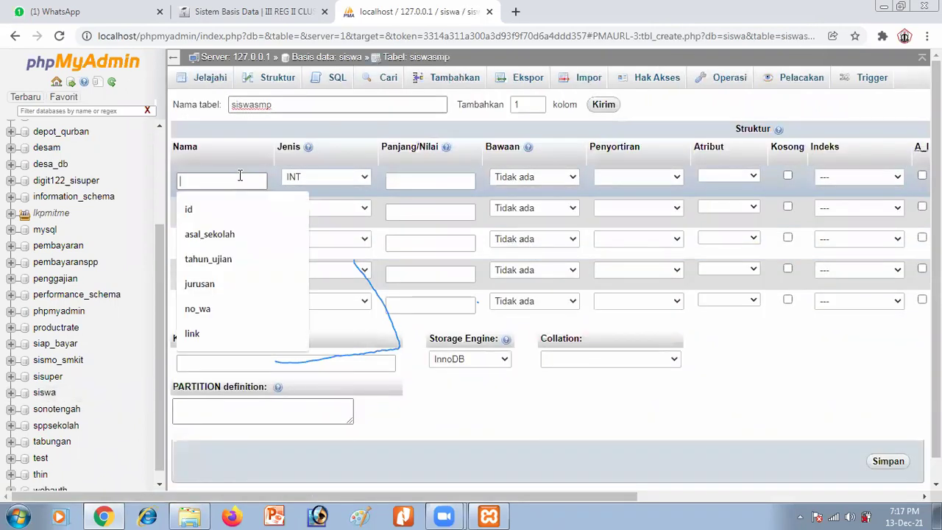
type("nis")
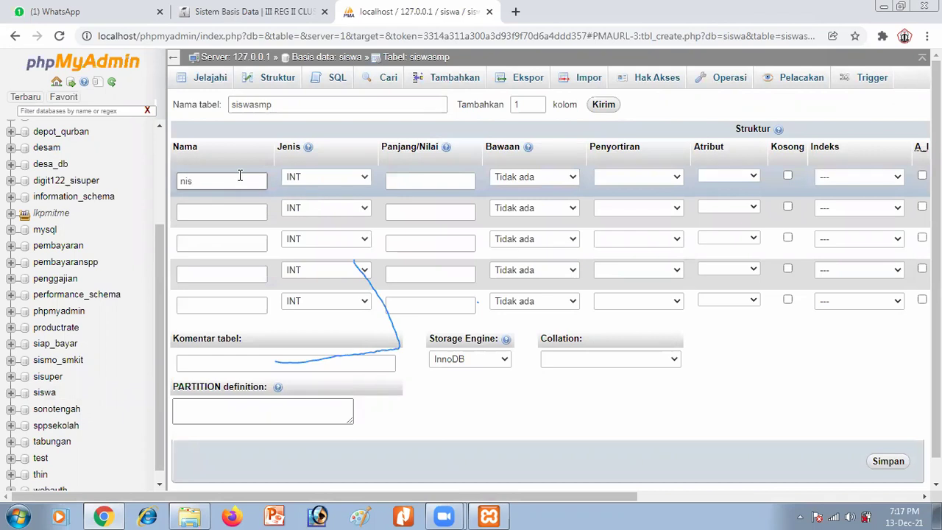
left_click(219, 212)
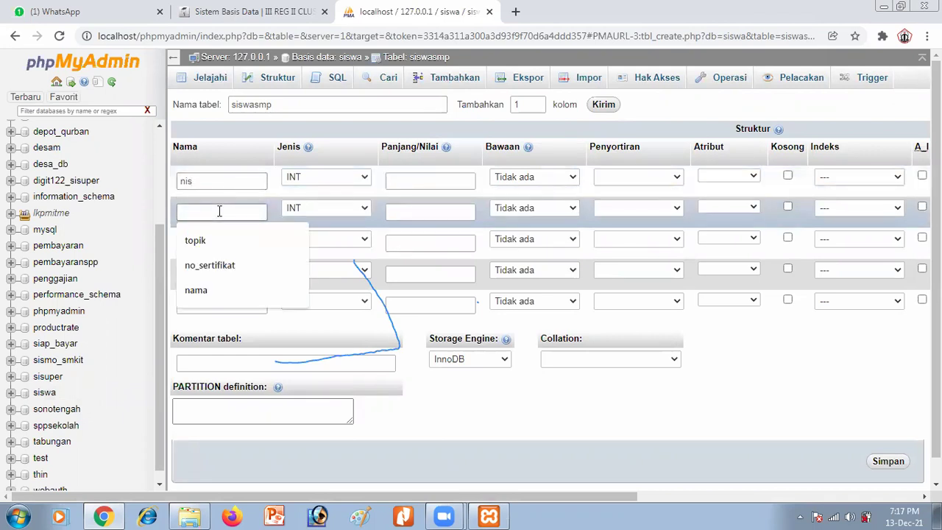
type("nisn")
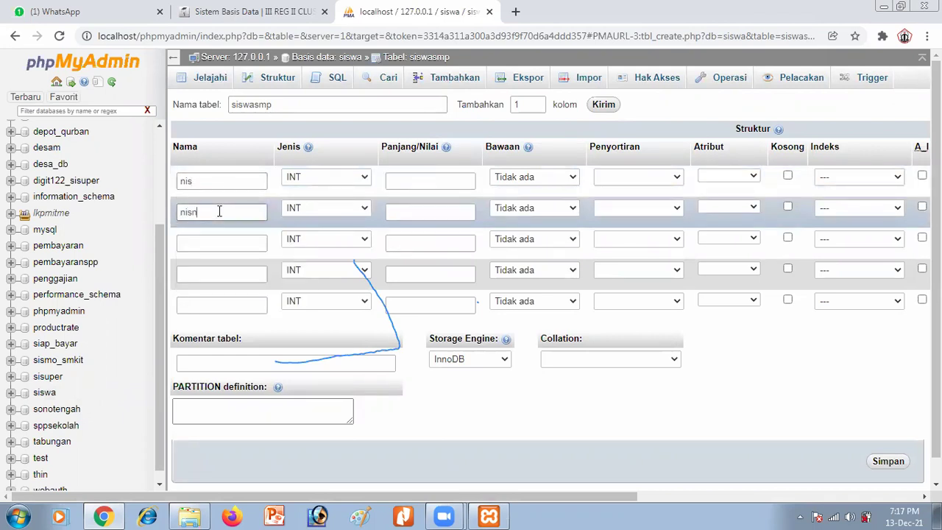
left_click(219, 238)
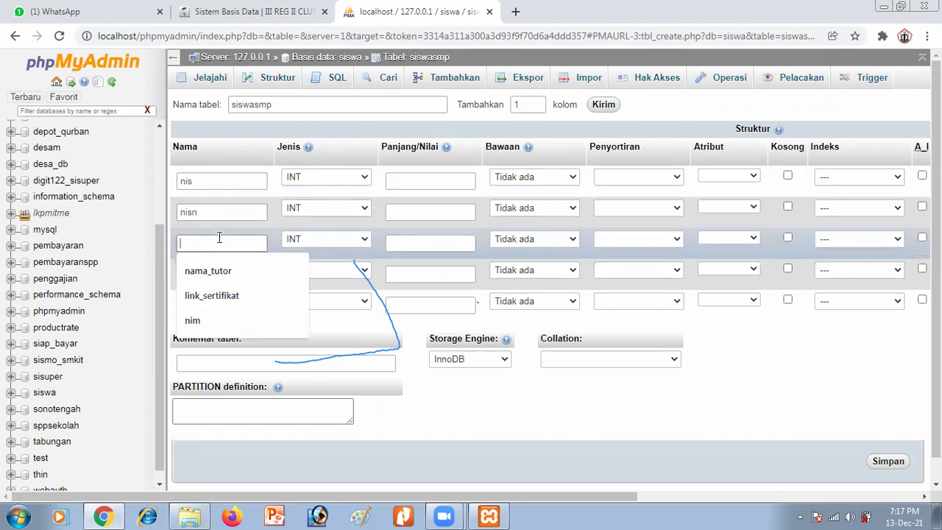
type("nama")
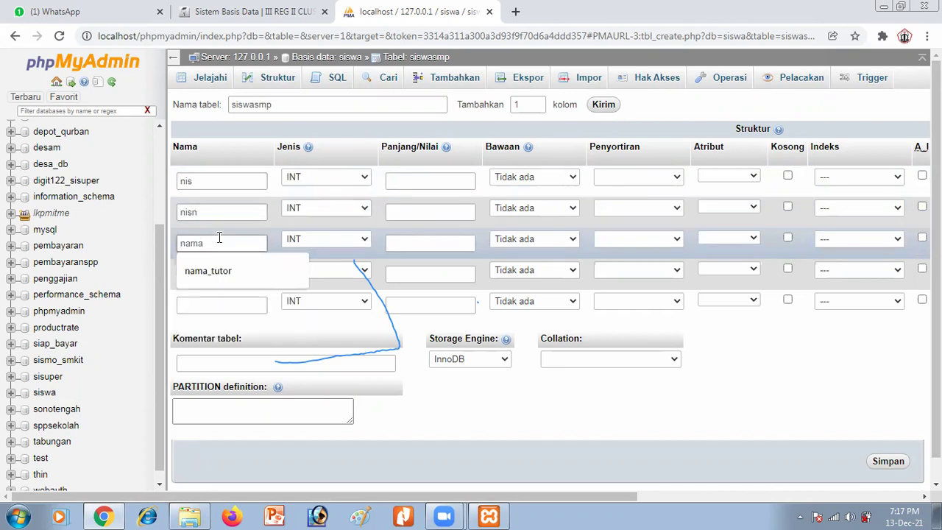
type("_siswa")
Step: Enter tempat_lahir as the name of the fourth column
left_click(257, 272)
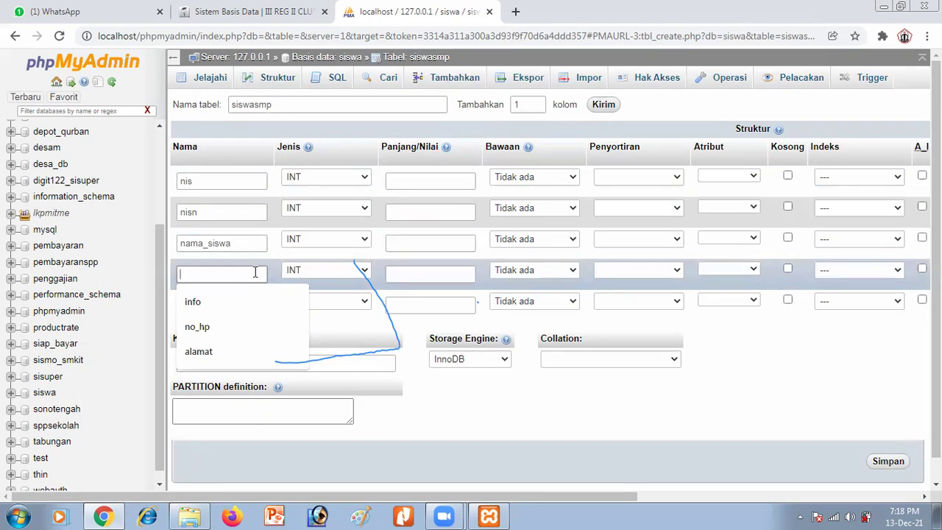
type("asa")
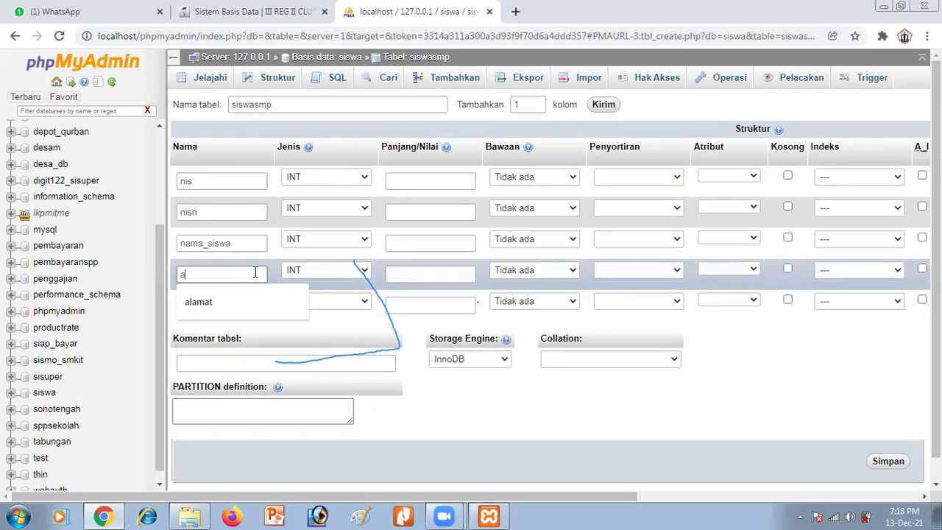
key("BackSpace")
key("BackSpace")
key("BackSpace")
type("asa")
key("BackSpace")
key("BackSpace")
key("BackSpace")
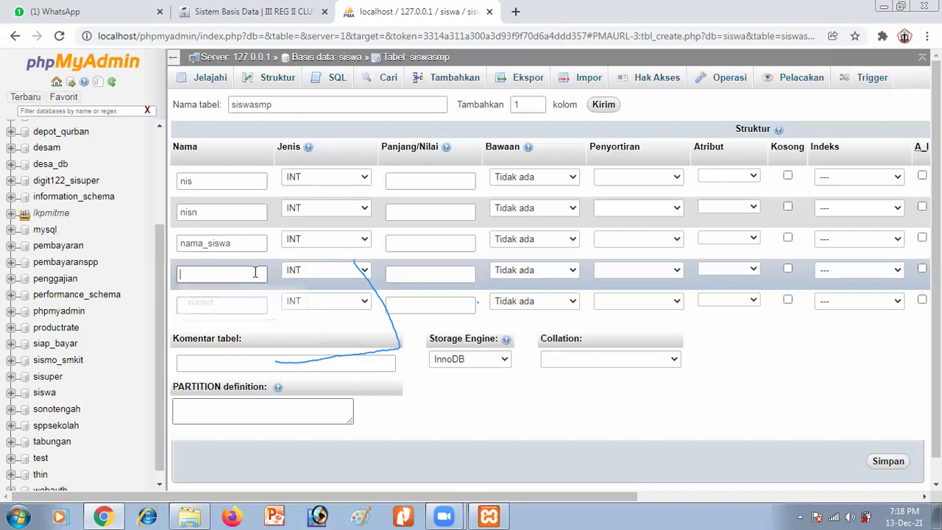
type("te")
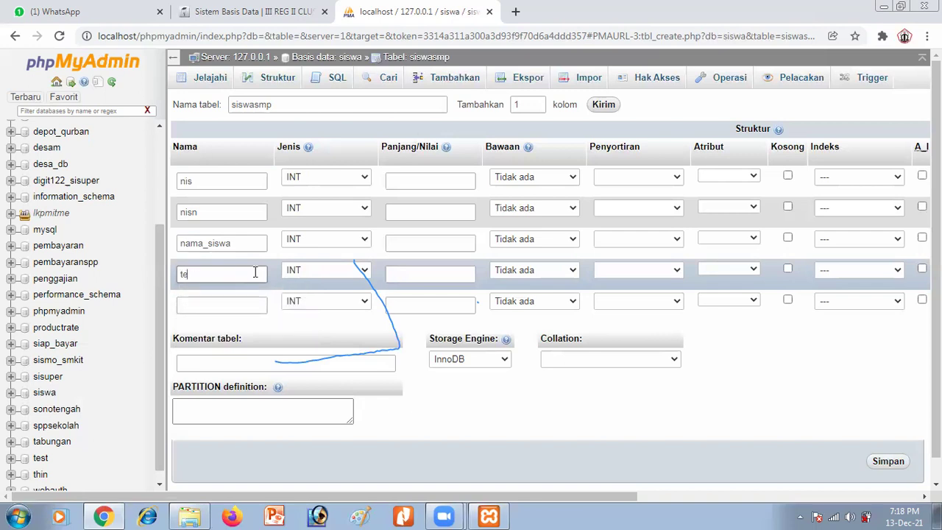
type("mpat_lahir")
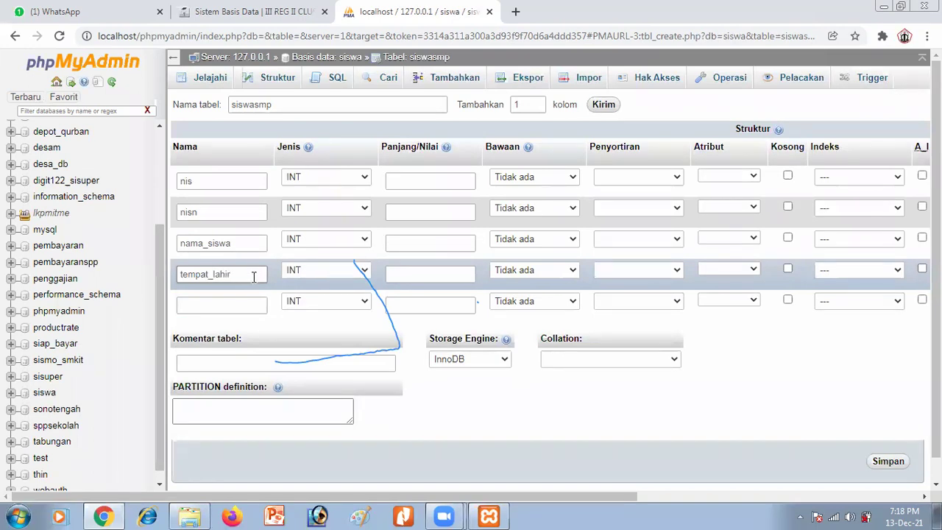
Step: Replace the fourth column's name with asal_sekolah and place the cursor in the fifth column's name
left_click_drag(255, 273, 111, 270)
type("asal")
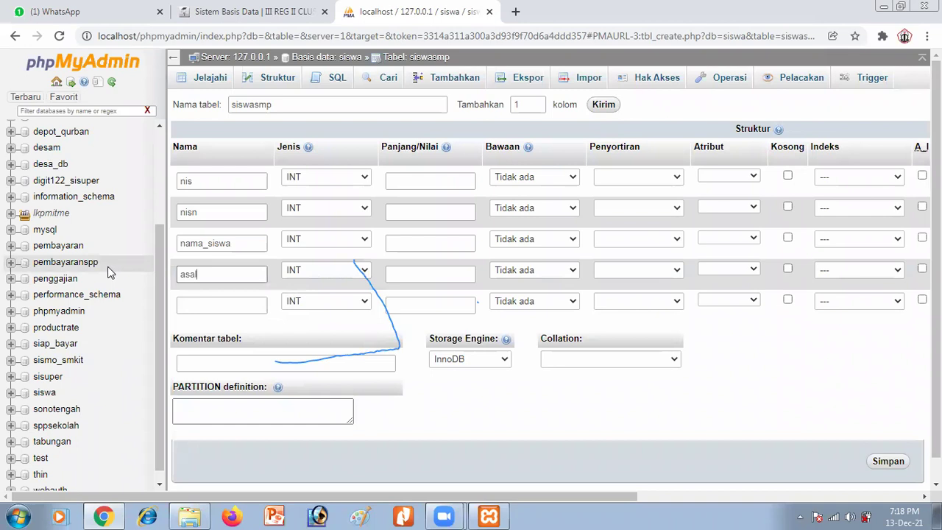
type("_sekolah")
left_click(199, 305)
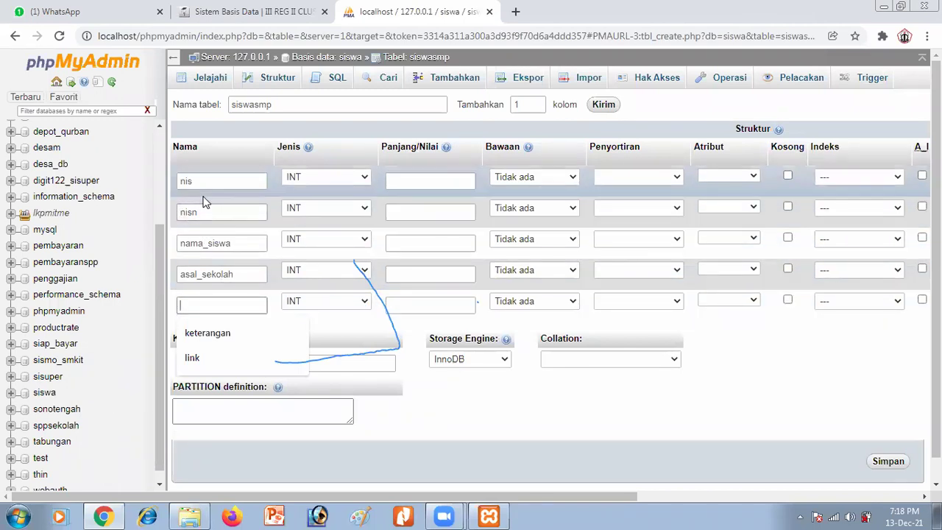
Step: Rename the first column no and re-enter nisn as the second column's name
left_click_drag(200, 182, 144, 186)
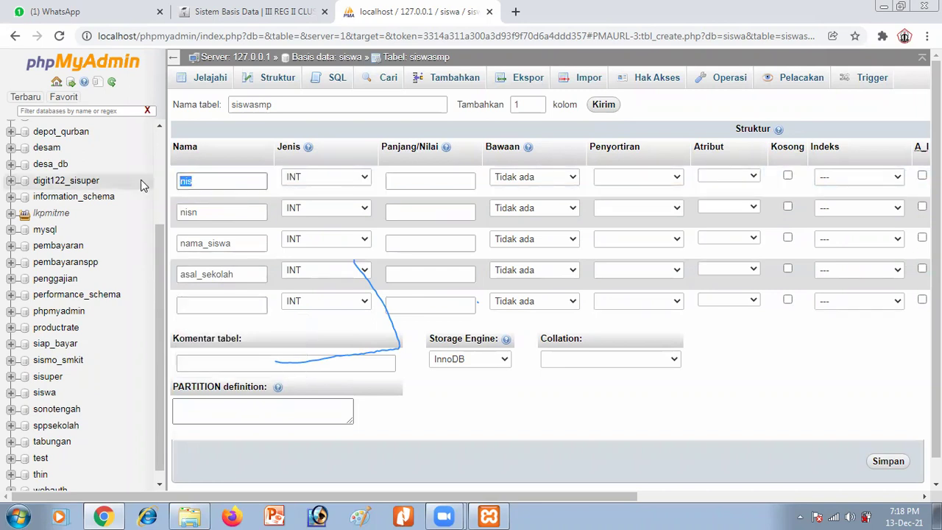
type("no")
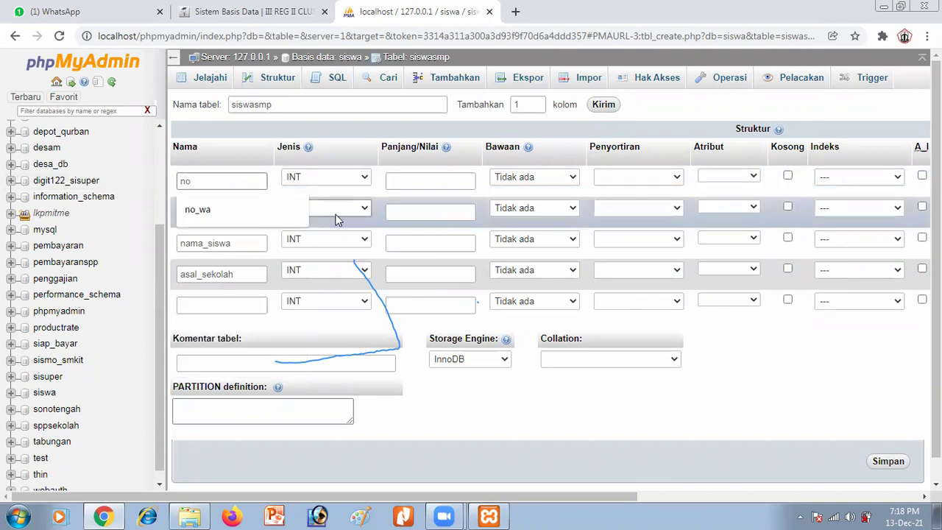
scroll(88, 295, "up", 3)
left_click(199, 211)
left_click_drag(199, 211, 125, 193)
type("nisn")
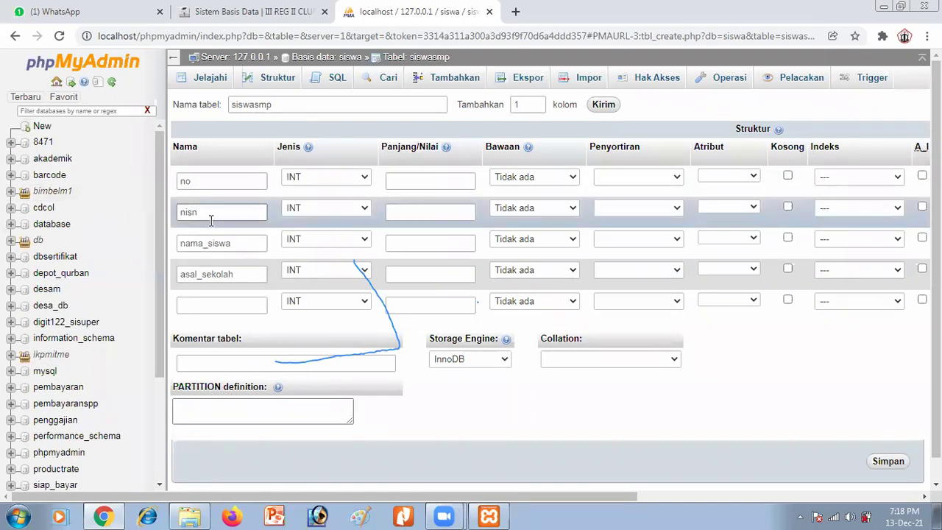
Step: Move the name asal_sekolah from the fourth column to the fifth column, leaving the fourth name empty
left_click_drag(242, 272, 141, 287)
key("ctrl+c")
key("BackSpace")
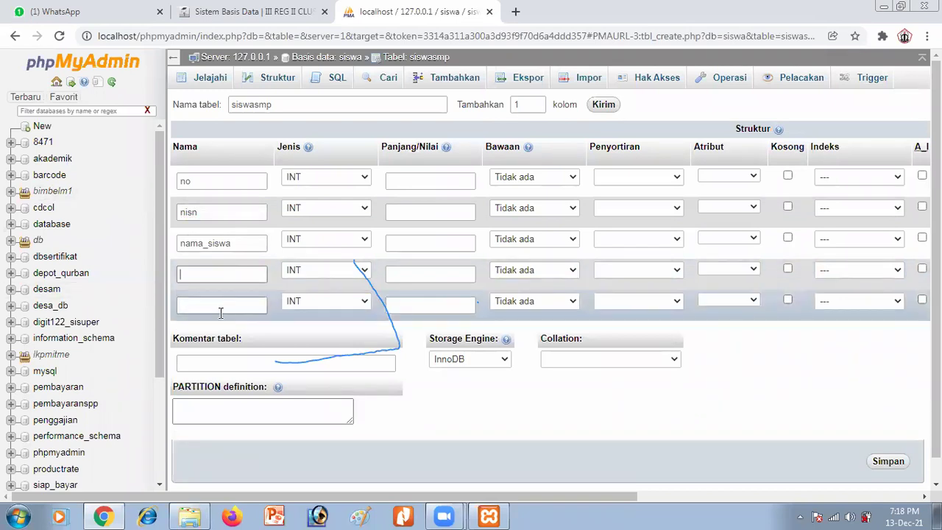
left_click(220, 312)
key("ctrl+v")
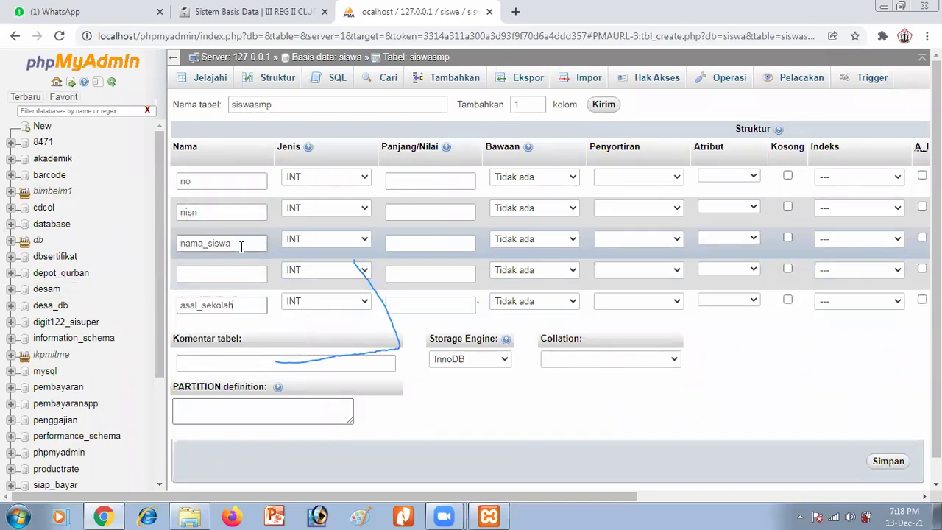
Step: Move the name nama_siswa from the third column to the fourth column
left_click_drag(240, 246, 165, 231)
key("ctrl+x")
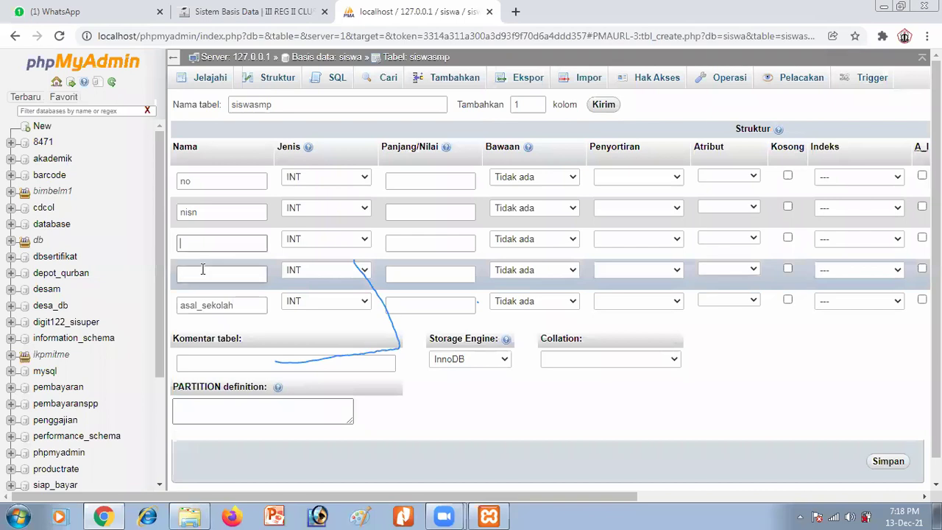
left_click(202, 269)
key("ctrl+v")
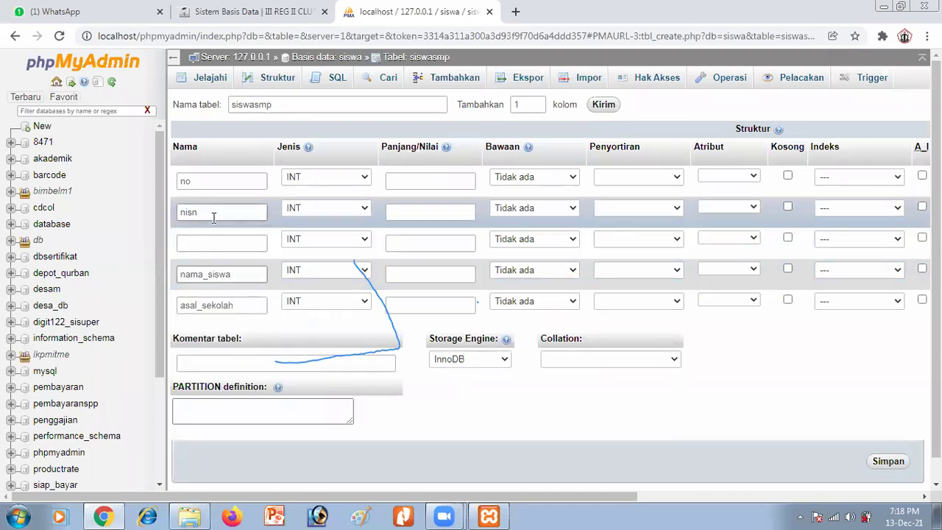
Step: Change the second column's name to nis and name the third column nisn
left_click(213, 217)
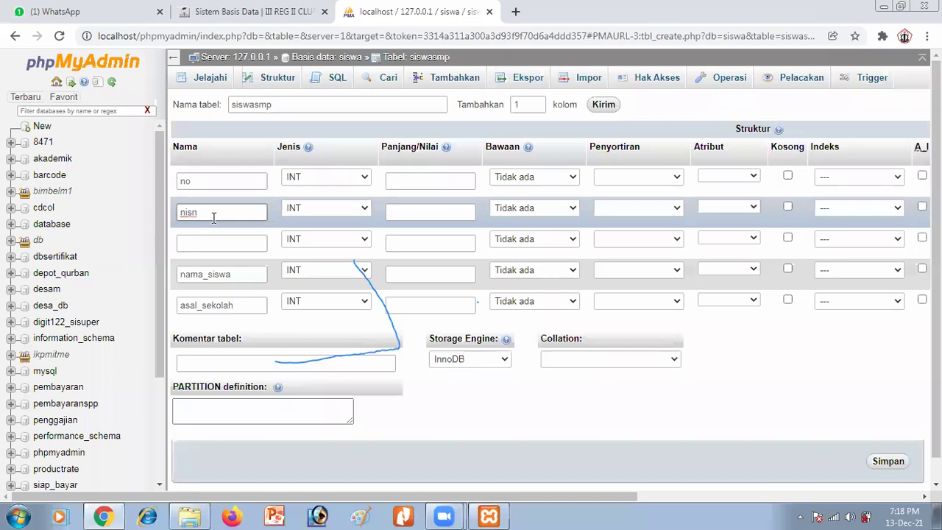
key("BackSpace")
left_click(210, 242)
type("nisn")
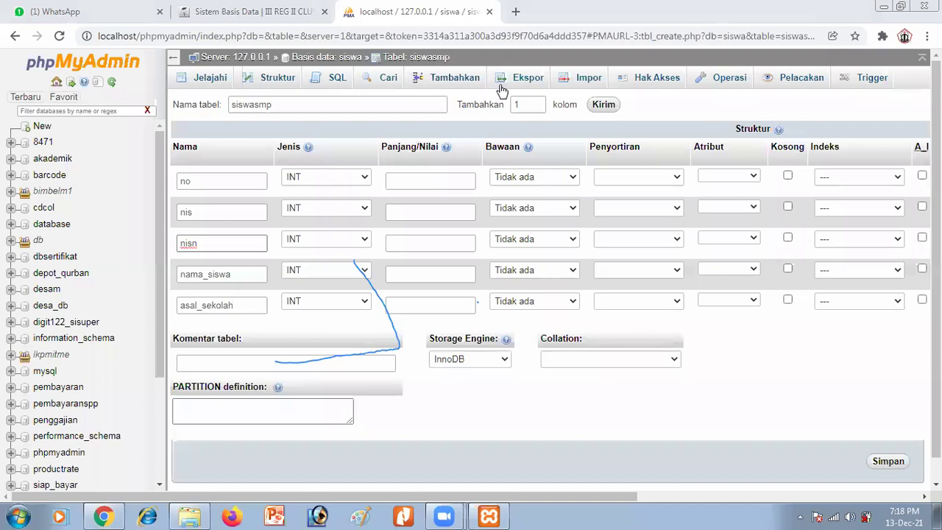
Step: Set the data type of the nama_siswa and asal_sekolah columns to TEXT
left_click(326, 273)
scroll(335, 199, "down", 5)
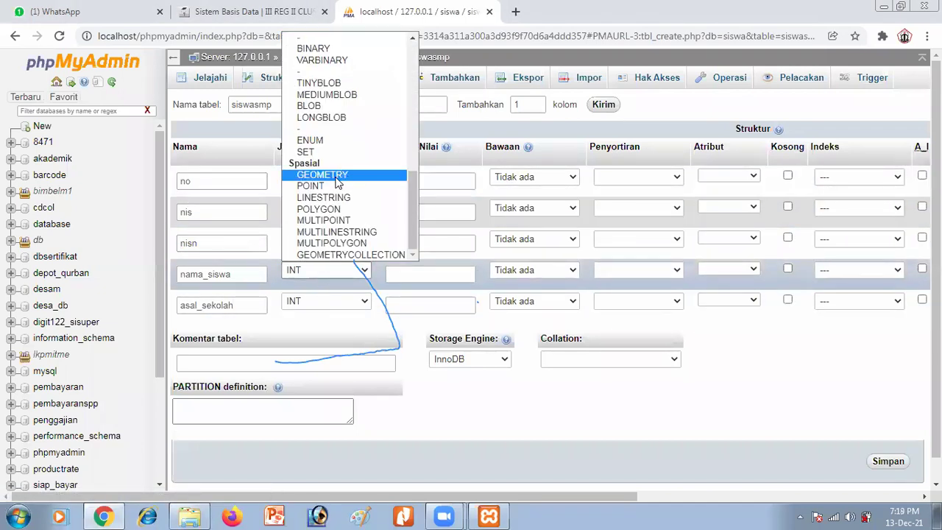
scroll(330, 221, "up", 4)
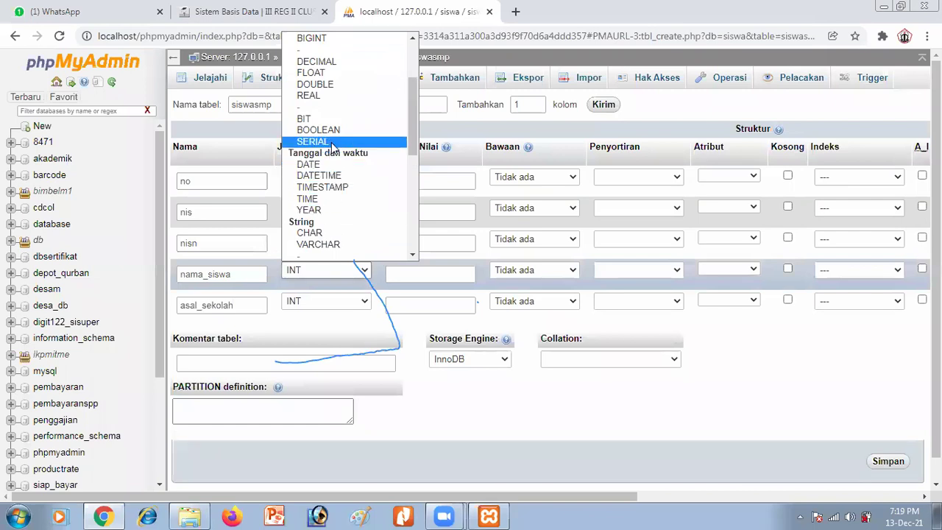
scroll(332, 147, "down", 5)
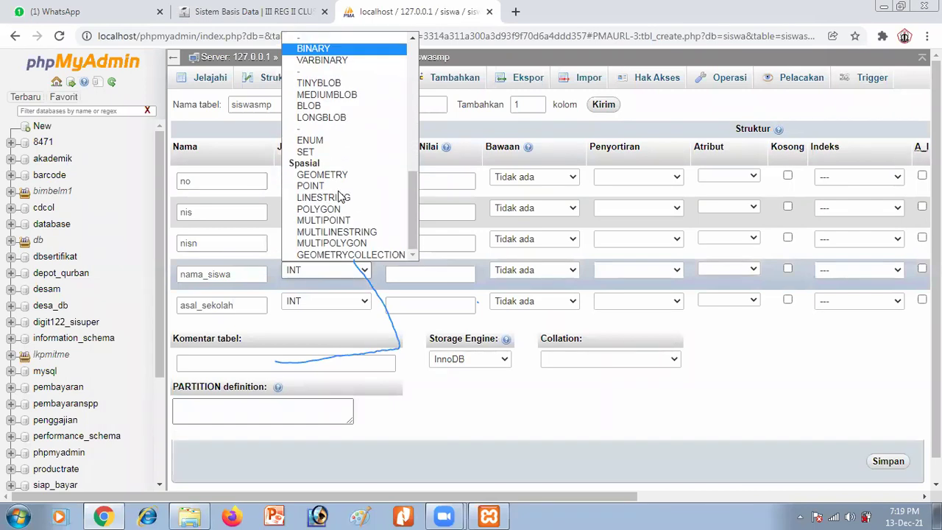
scroll(341, 196, "up", 5)
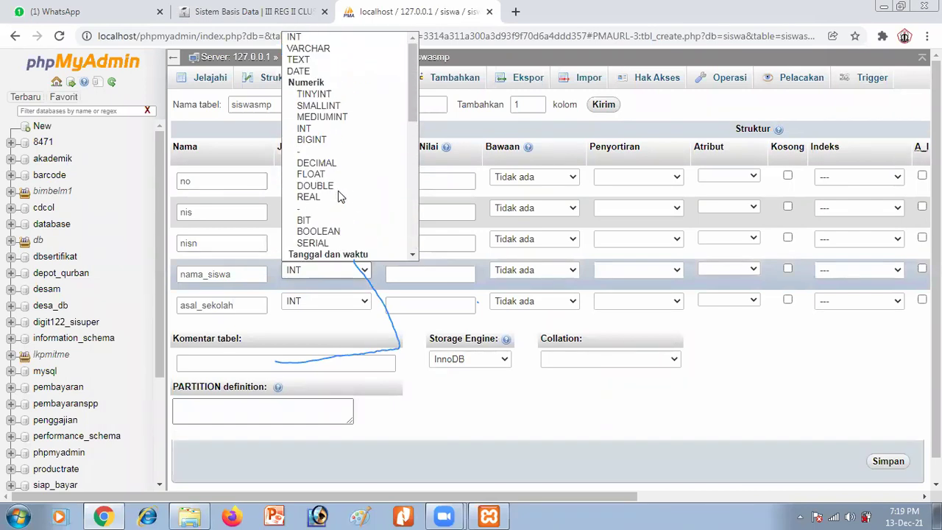
left_click(316, 59)
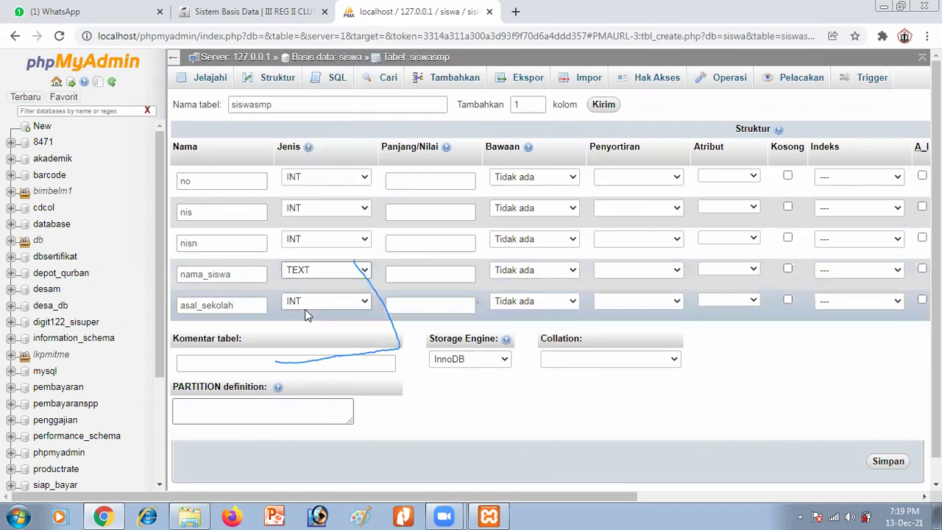
left_click(313, 307)
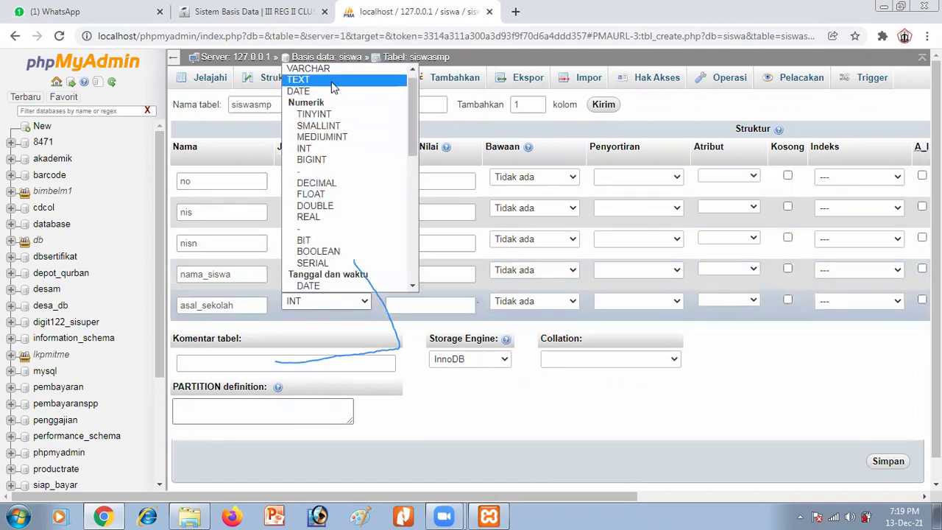
left_click(334, 81)
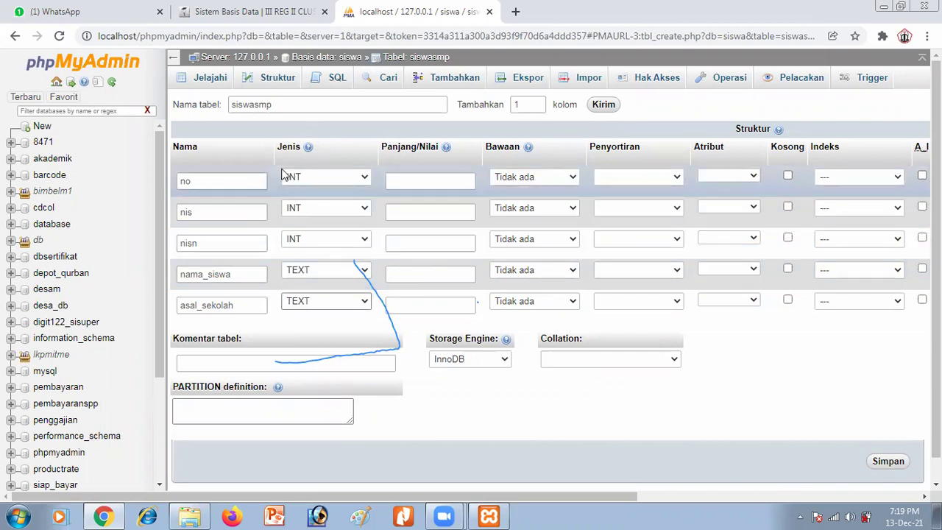
Step: Make the no column the PRIMARY index and enable auto-increment for it
left_click(849, 181)
left_click(840, 203)
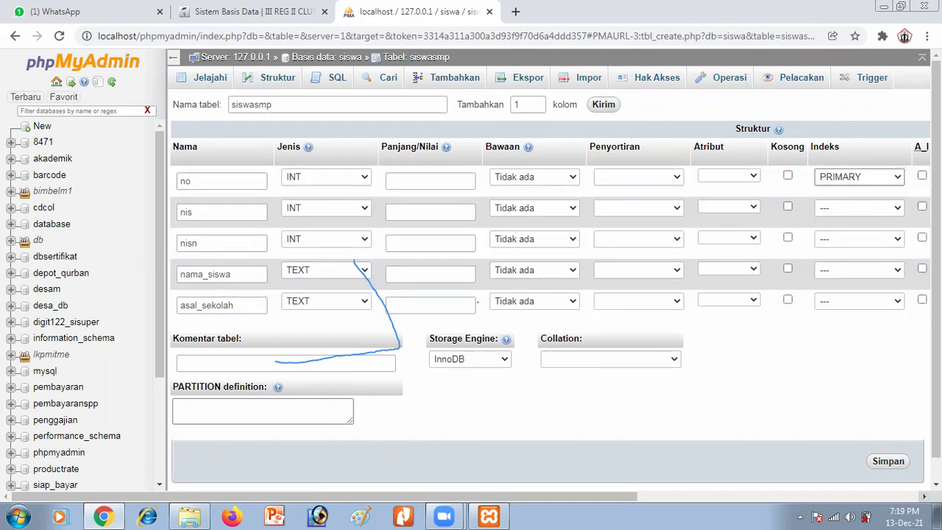
scroll(685, 288, "right", 5)
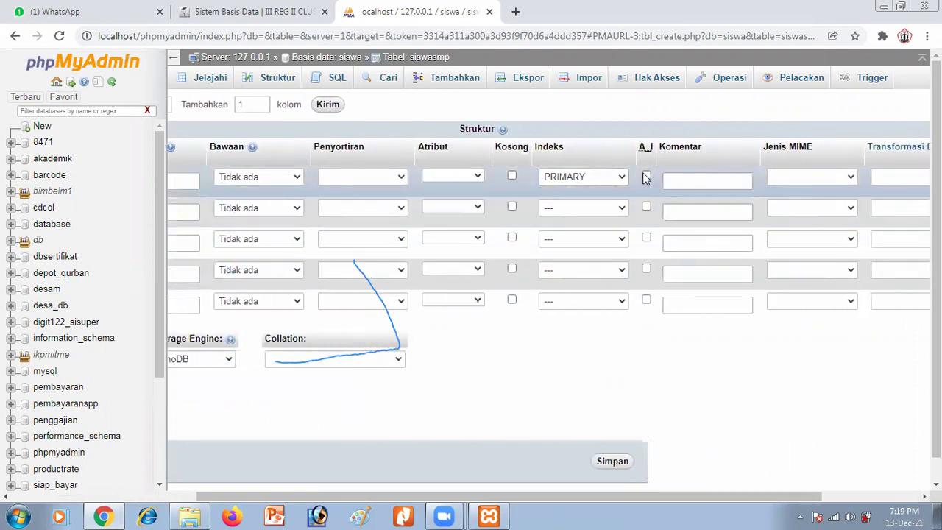
left_click(646, 175)
left_click_drag(748, 495, 476, 462)
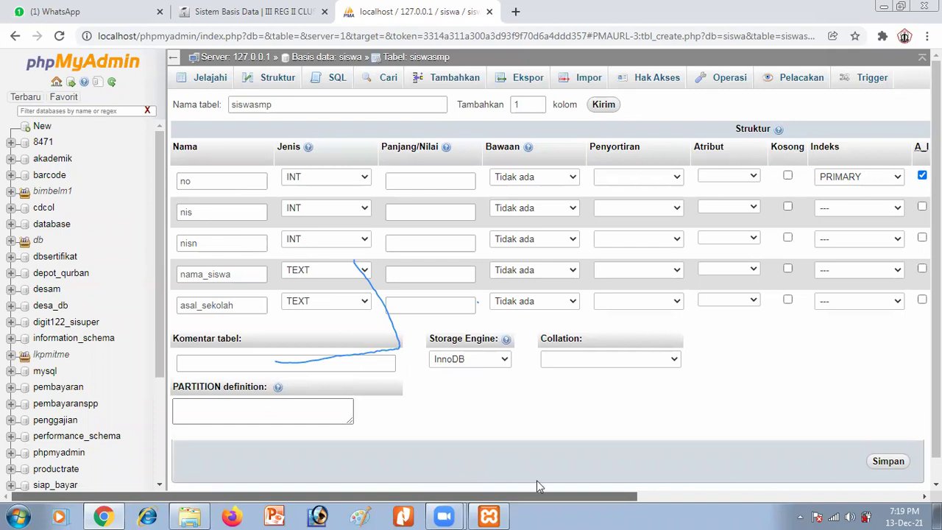
left_click_drag(534, 495, 734, 450)
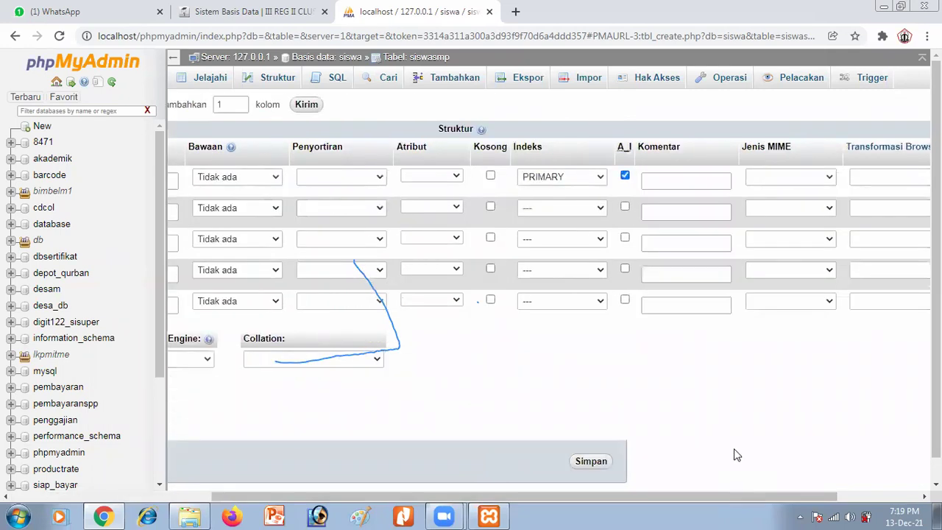
left_click(600, 206)
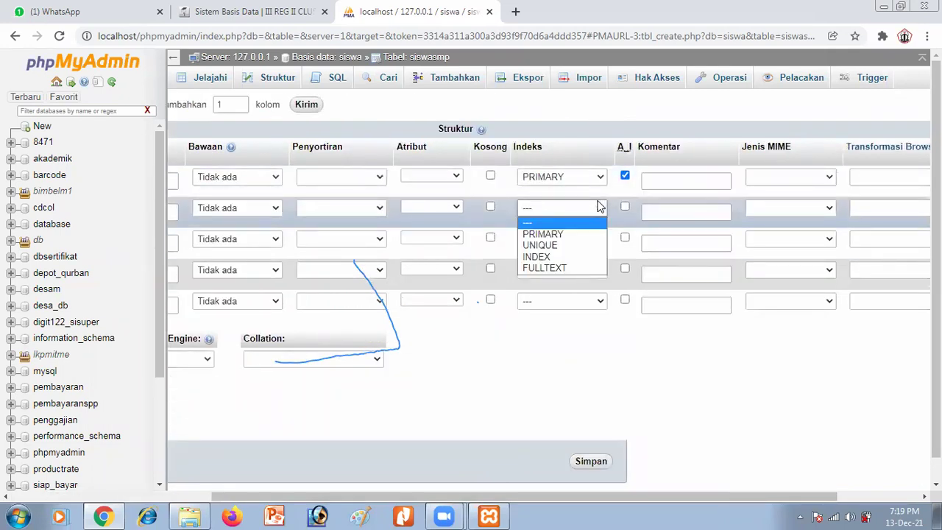
left_click(600, 209)
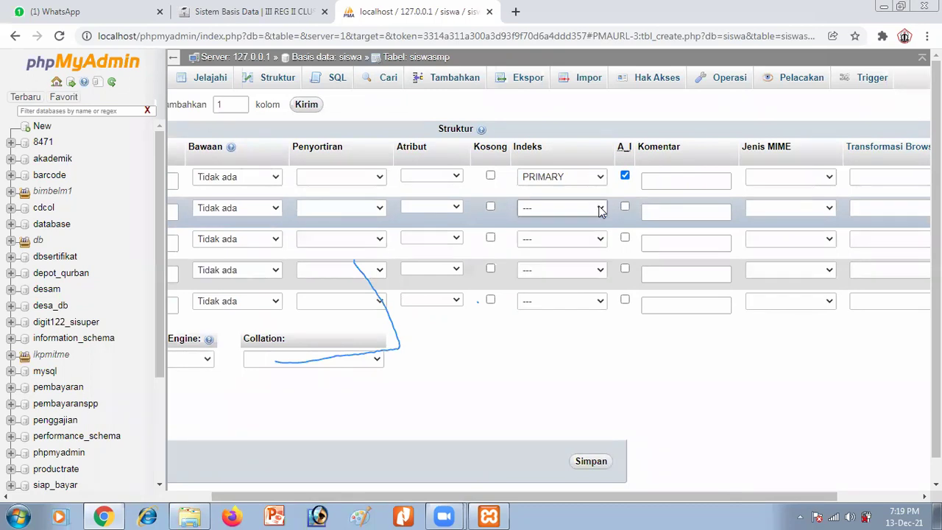
left_click(600, 209)
left_click(600, 209)
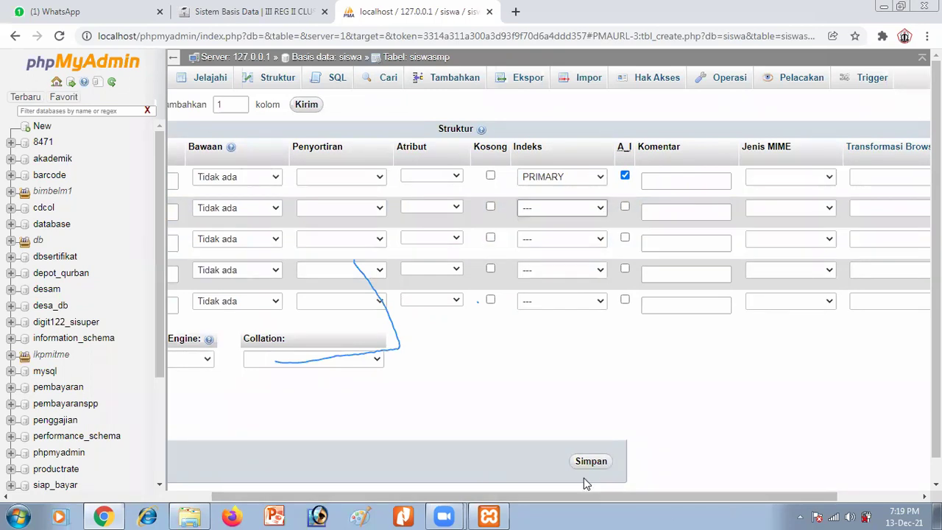
Step: Save the siswasmp table with its column definitions
left_click_drag(578, 499, 810, 511)
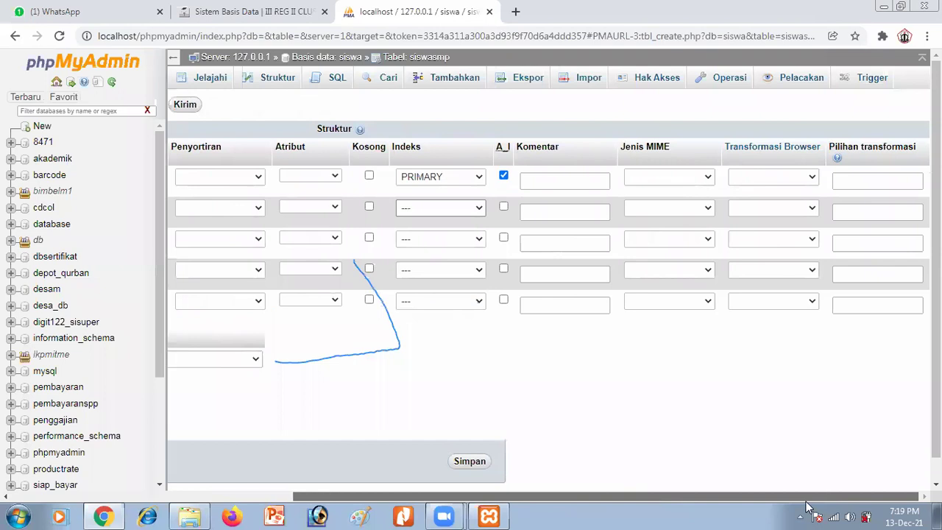
left_click_drag(623, 496, 437, 465)
left_click(788, 464)
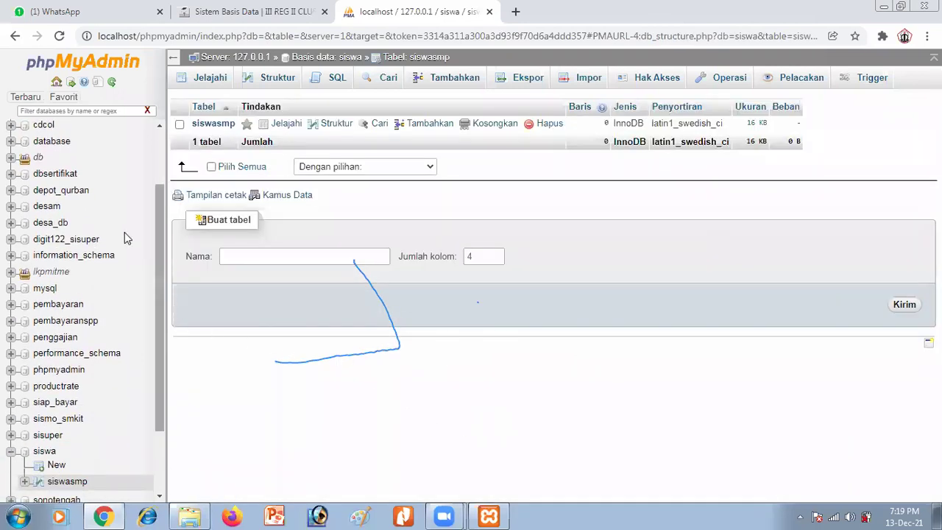
Step: Browse the siswasmp table's contents and return to the siswa database's structure overview
scroll(124, 234, "up", 2)
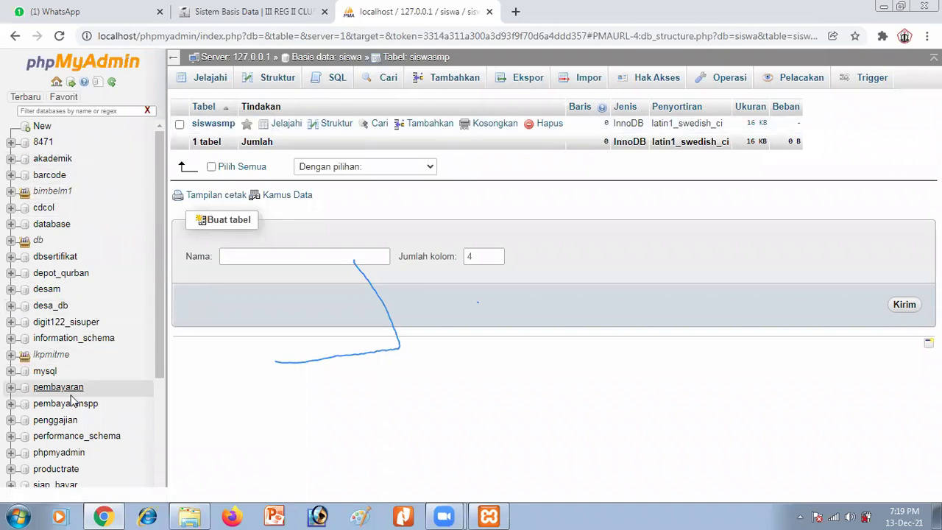
scroll(71, 399, "down", 3)
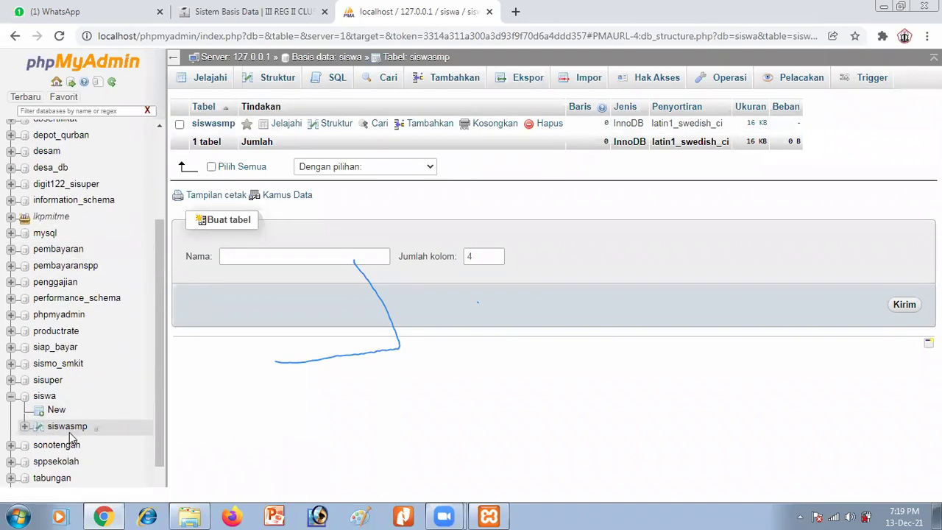
left_click(73, 434)
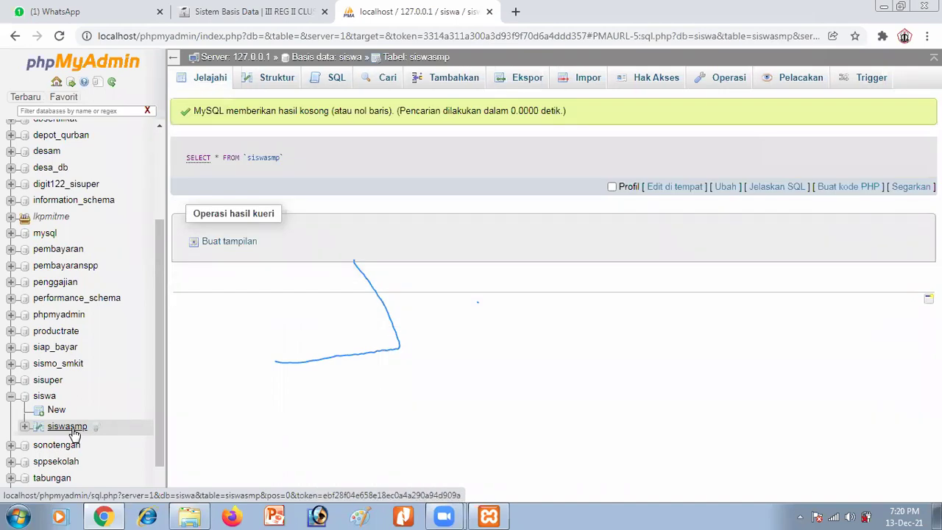
left_click(47, 407)
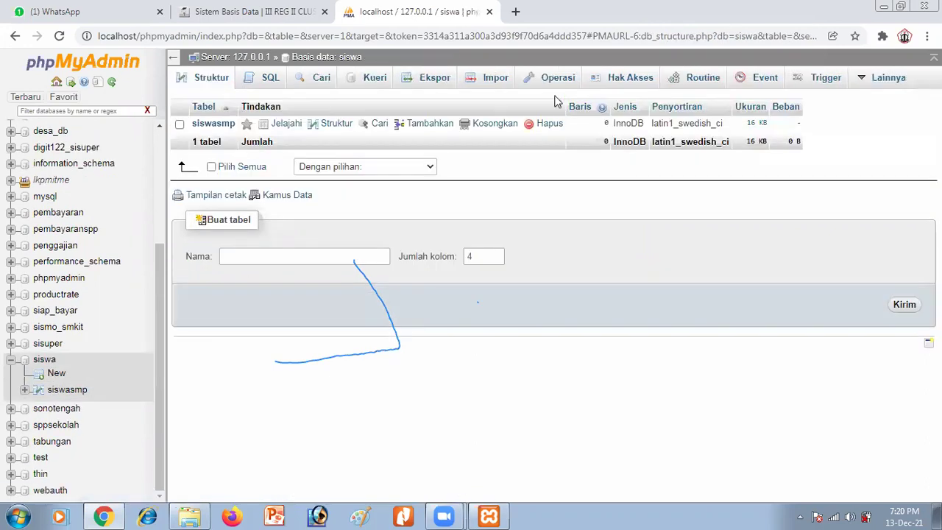
left_click(225, 255)
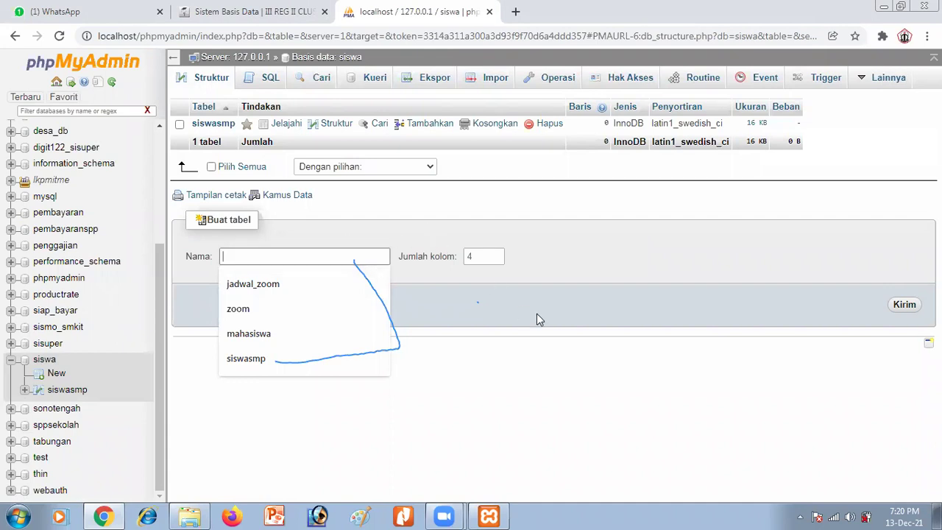
left_click(280, 257)
left_click(701, 258)
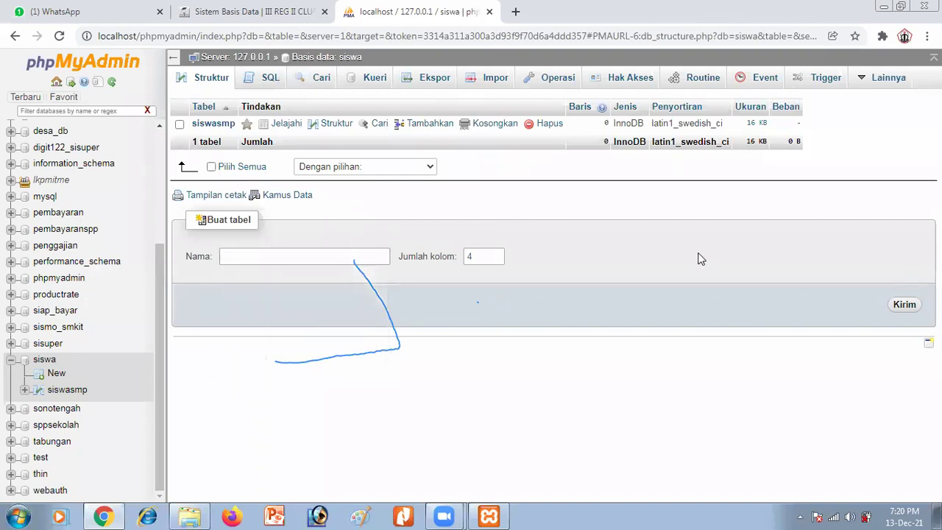
double_click(700, 257)
left_click(700, 258)
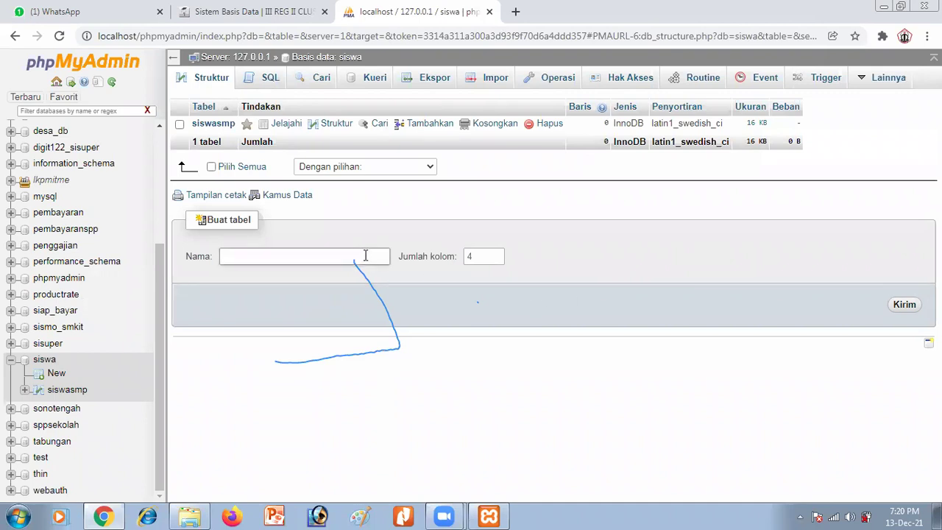
left_click(305, 260)
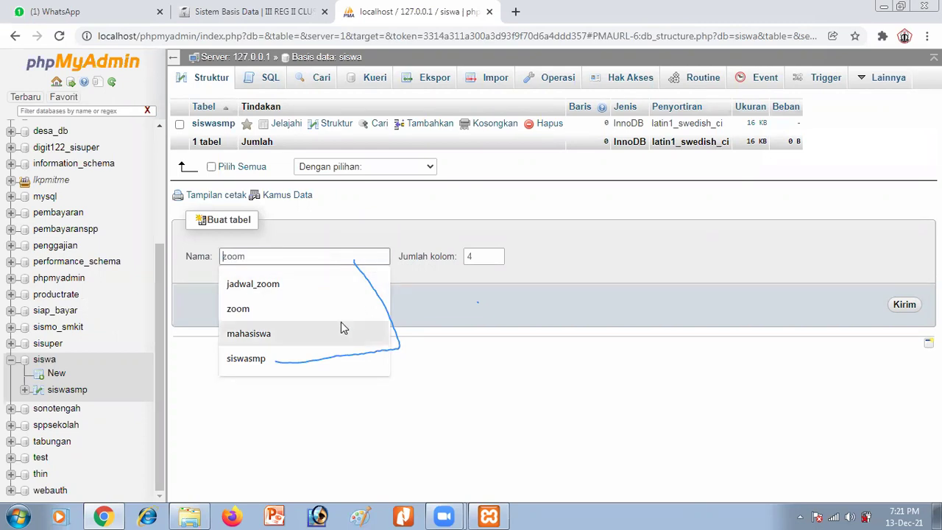
left_click(648, 225)
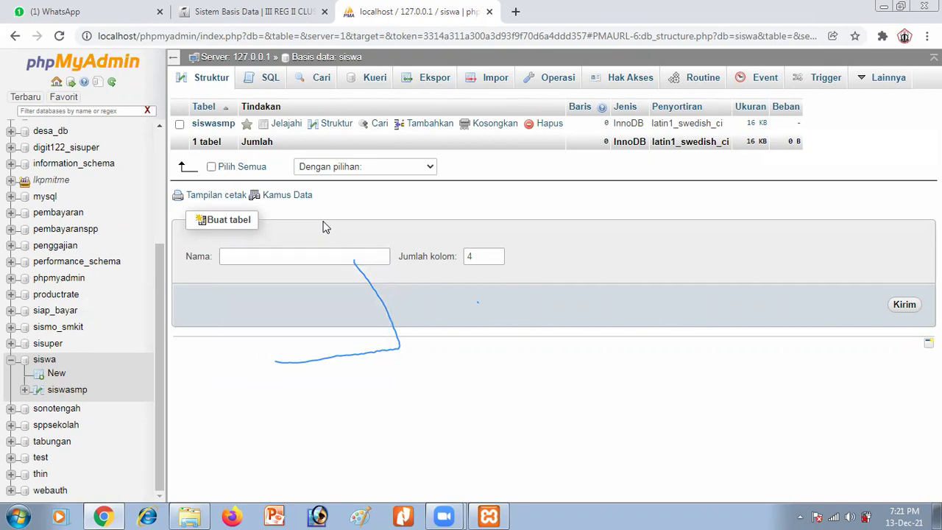
left_click(309, 259)
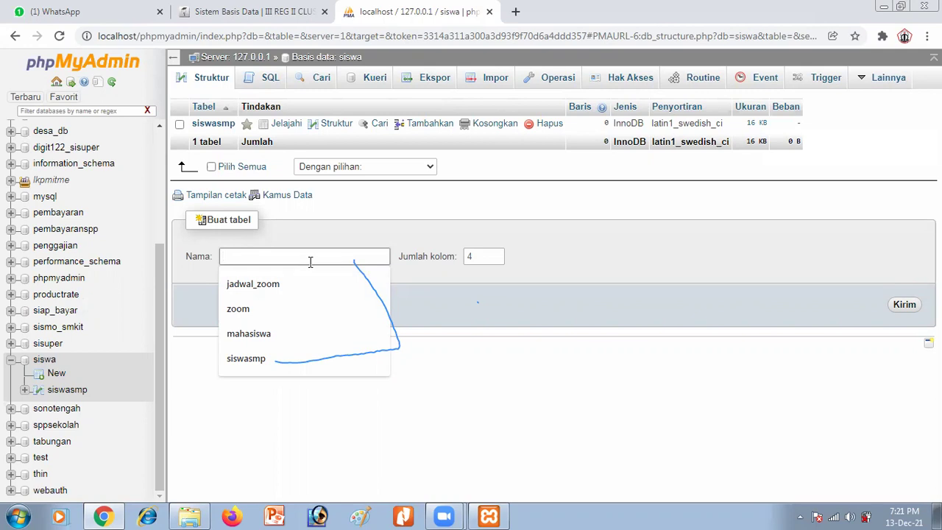
Step: Start a new four-column table named jurusan in the siswa database and name its first column nis
type("jurusan")
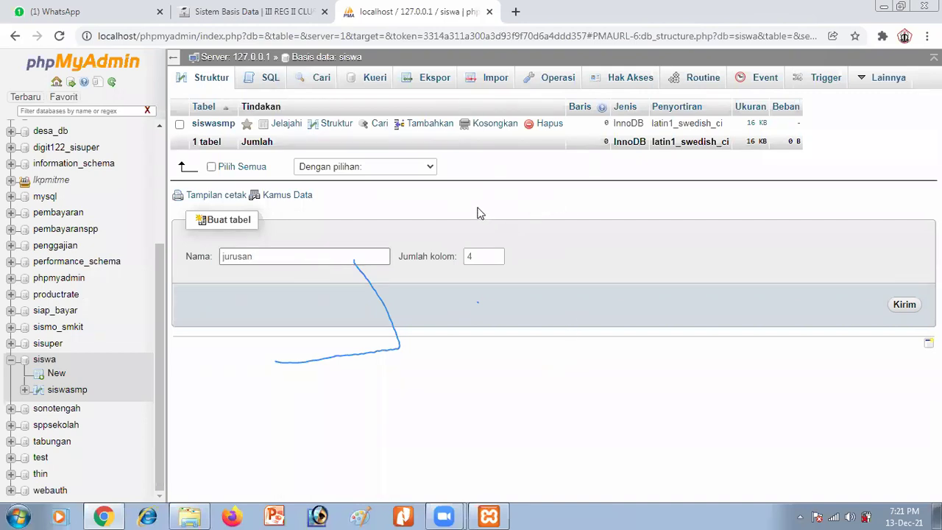
left_click(904, 305)
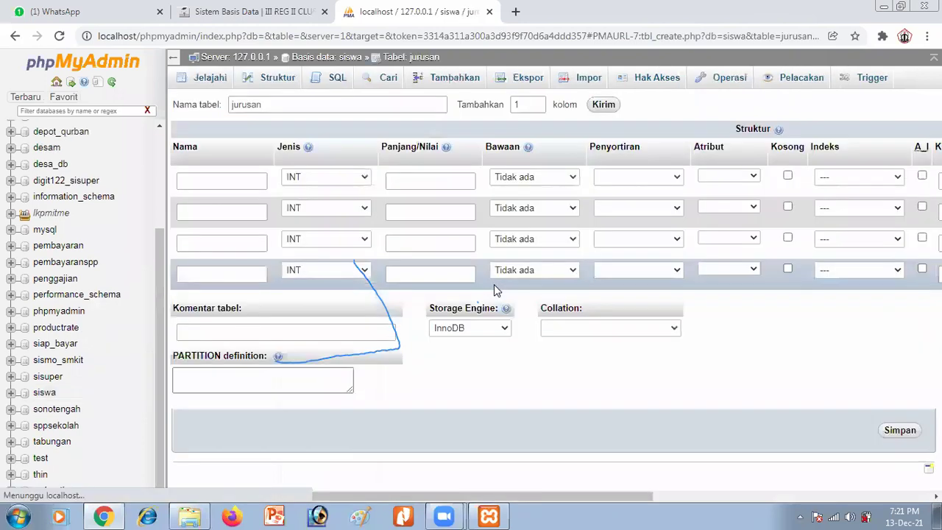
left_click(214, 180)
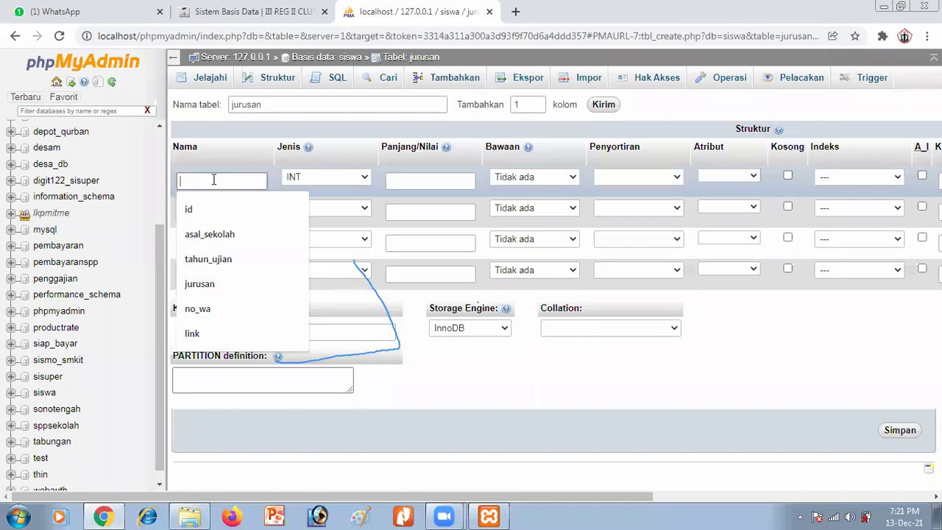
type("no")
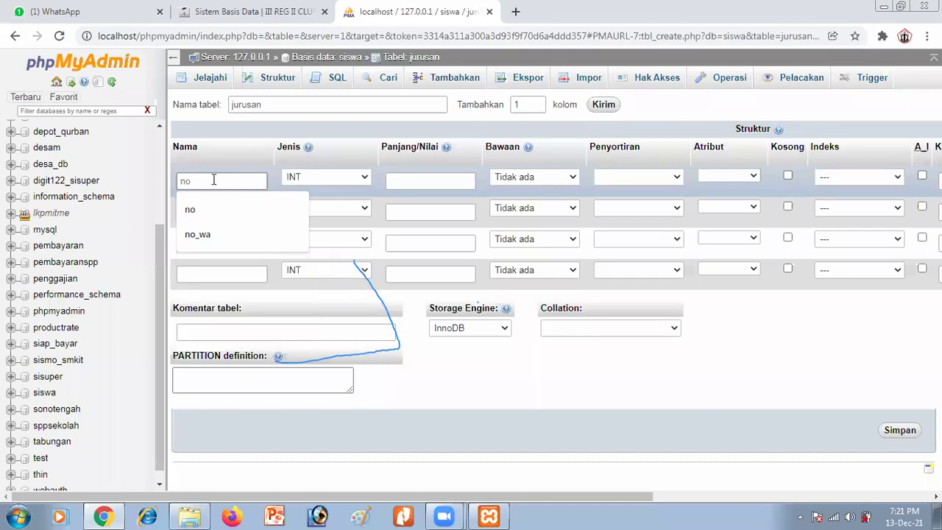
left_click(220, 178)
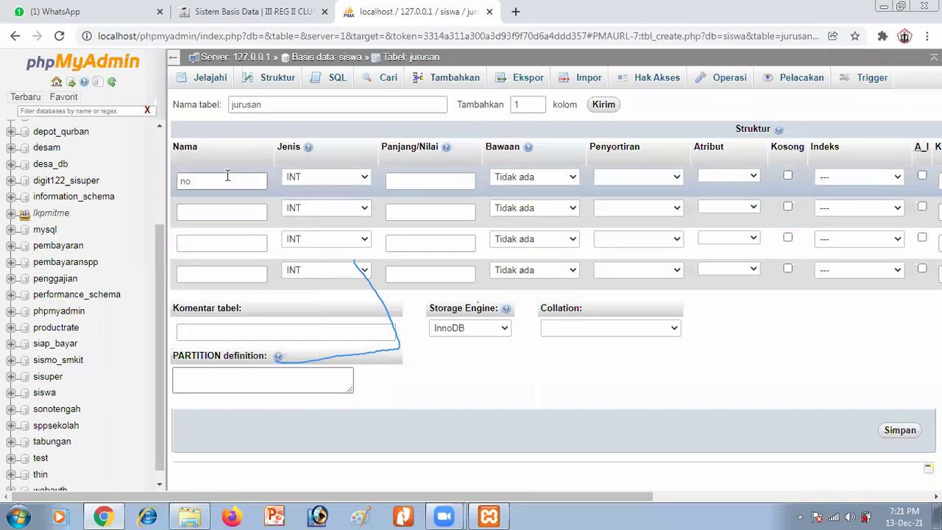
double_click(228, 176)
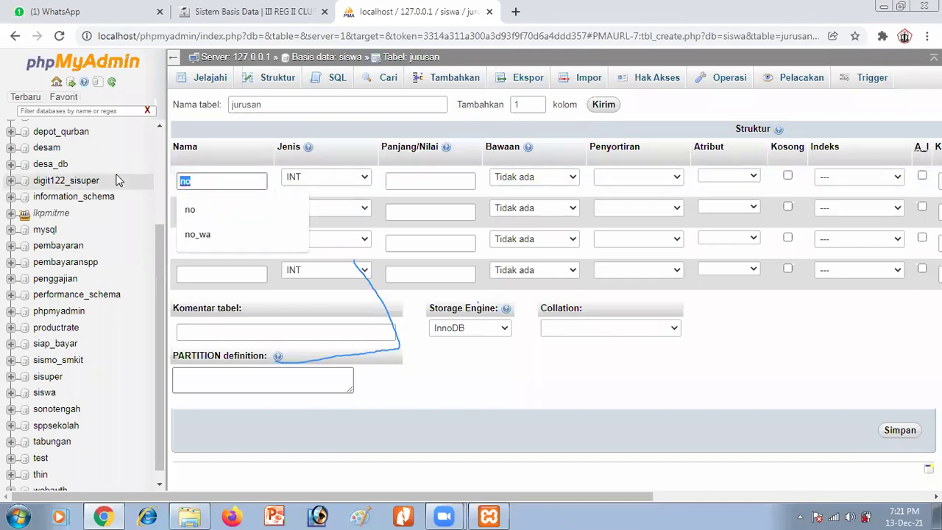
type("nisn")
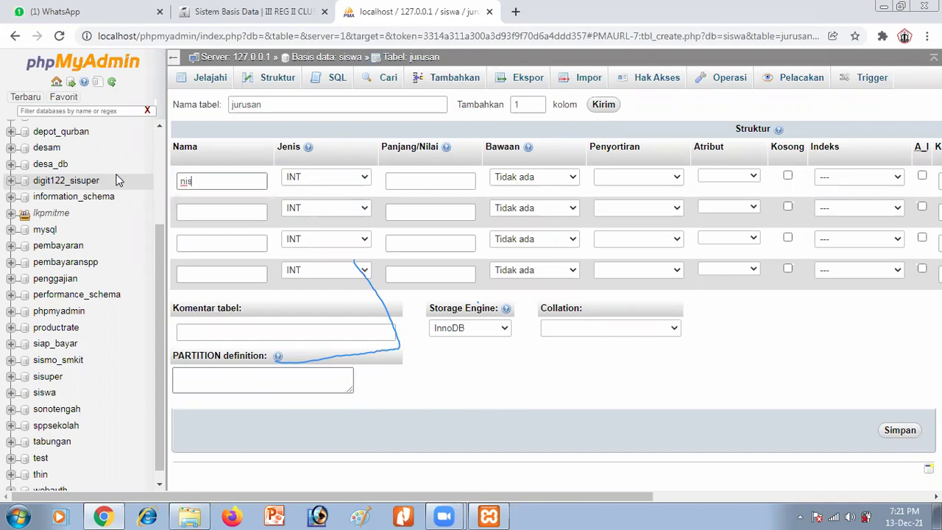
left_click(213, 212)
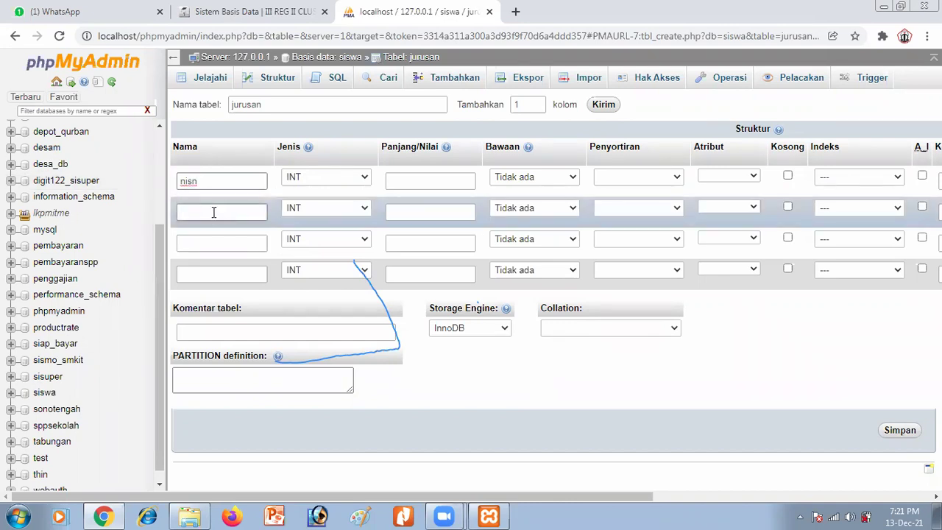
left_click(214, 212)
left_click(222, 183)
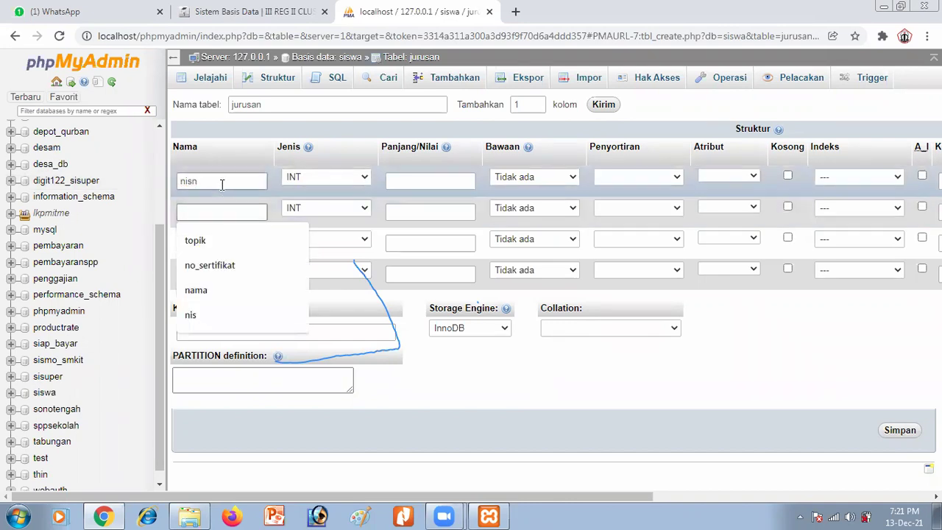
key("BackSpace")
Step: Name the second and third columns of the jurusan table kelas and jurusan
left_click(213, 212)
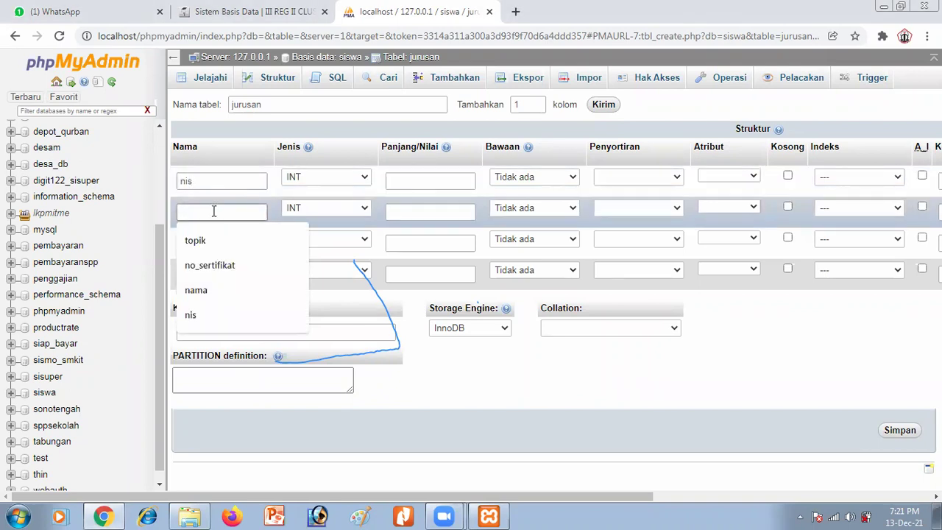
type("kelas")
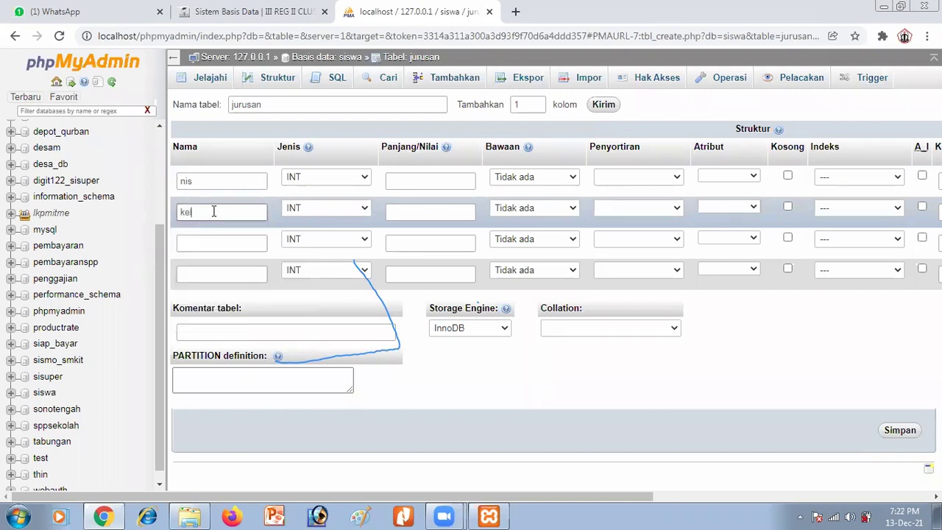
left_click(226, 242)
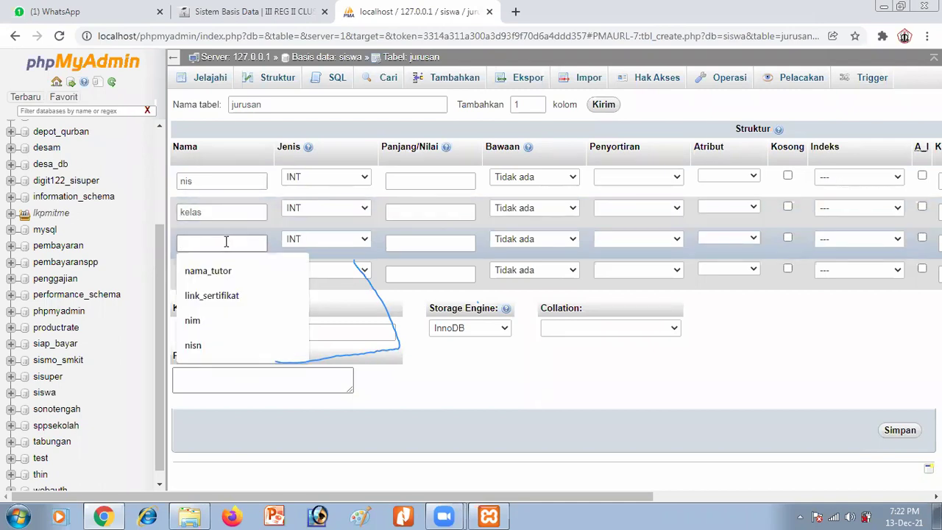
type("jurus")
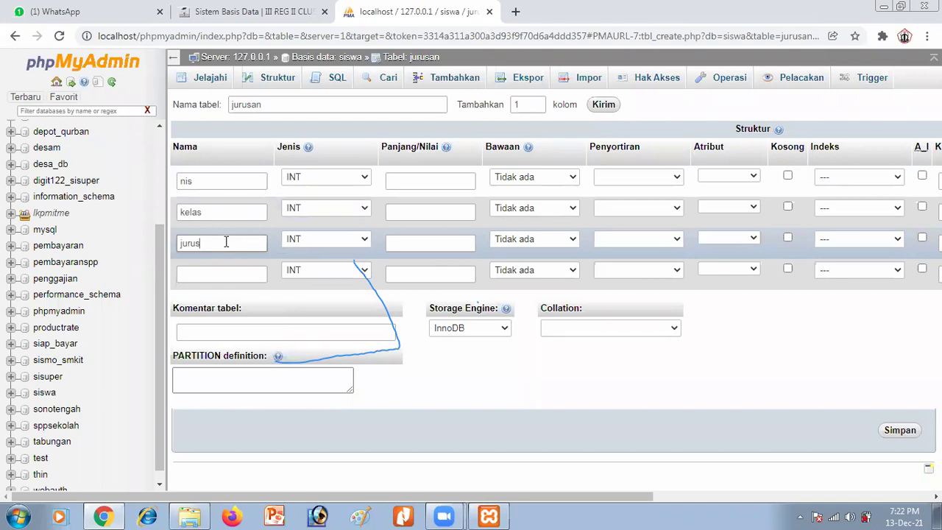
type("an")
Step: Name the fourth column of the jurusan table type_kelas
left_click(225, 273)
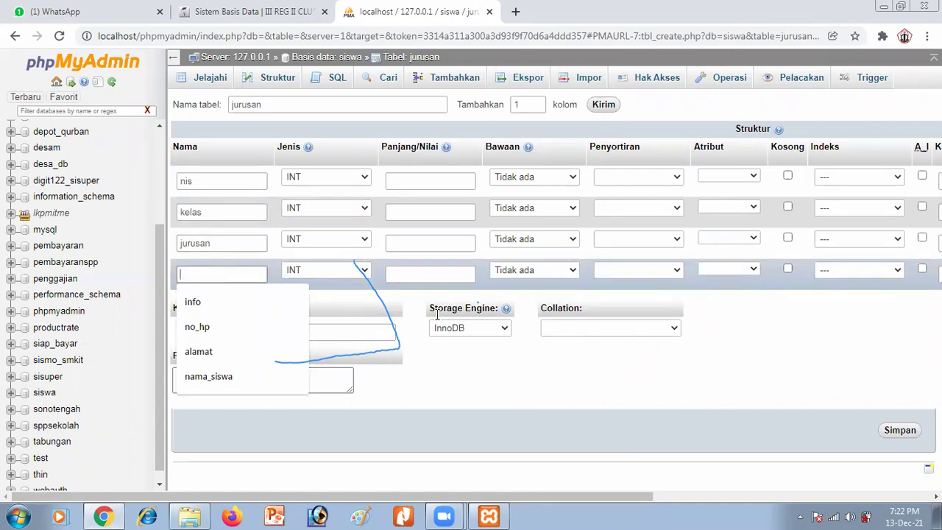
left_click(483, 377)
left_click(237, 272)
type("type_ke")
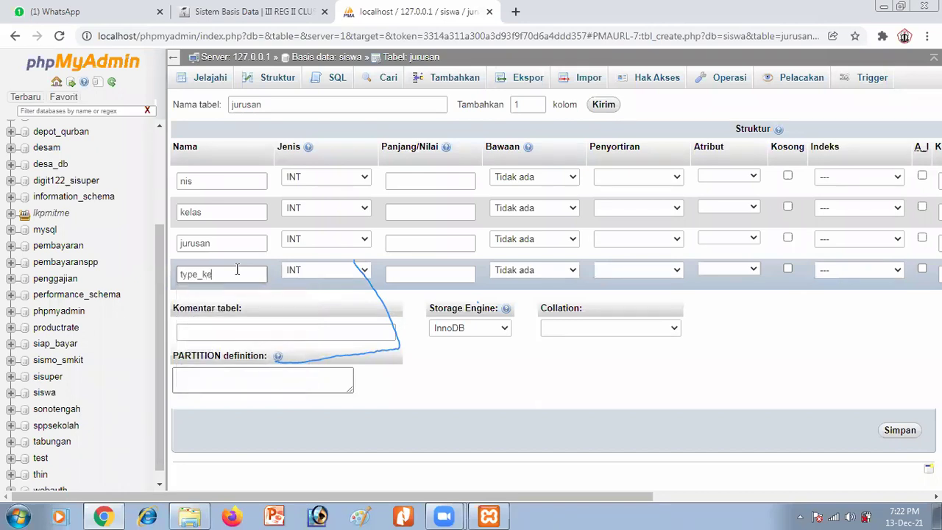
type("las")
key("BackSpace")
key("BackSpace")
key("BackSpace")
key("BackSpace")
key("BackSpace")
key("BackSpace")
key("BackSpace")
key("BackSpace")
key("BackSpace")
key("BackSpace")
type("type_kelas")
Step: Set the data type of the type_kelas, jurusan and kelas columns to TEXT
left_click(296, 271)
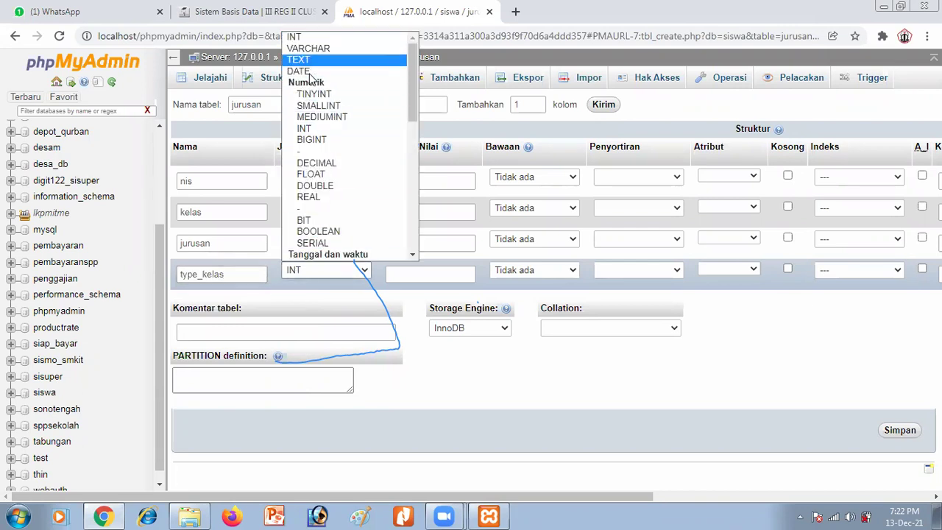
left_click(299, 59)
left_click(295, 242)
left_click(307, 275)
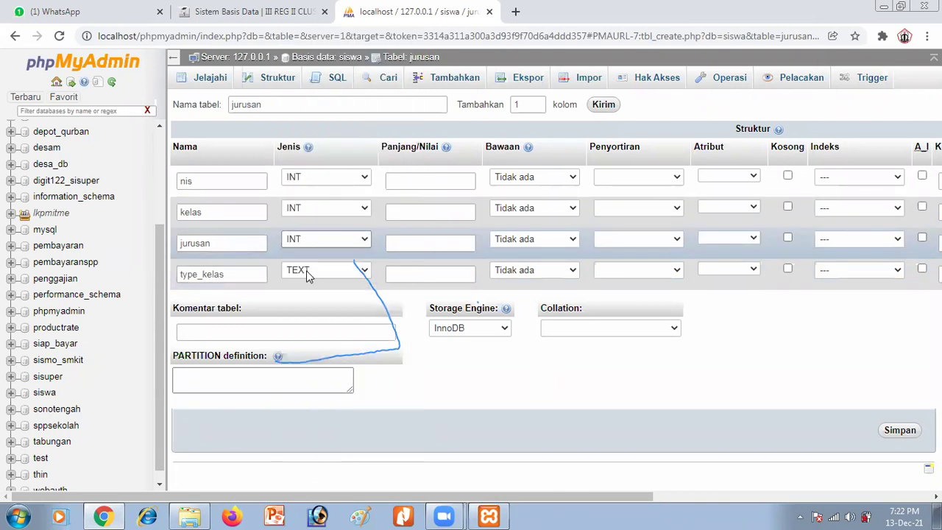
left_click(300, 213)
left_click(315, 245)
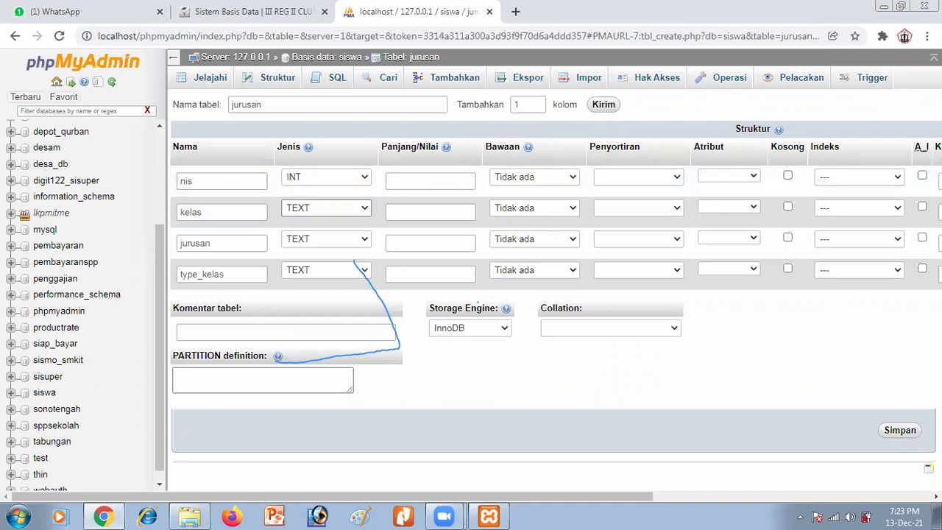
Step: Make the nis column the PRIMARY index and save the jurusan table
left_click(859, 177)
left_click(860, 185)
key("Down")
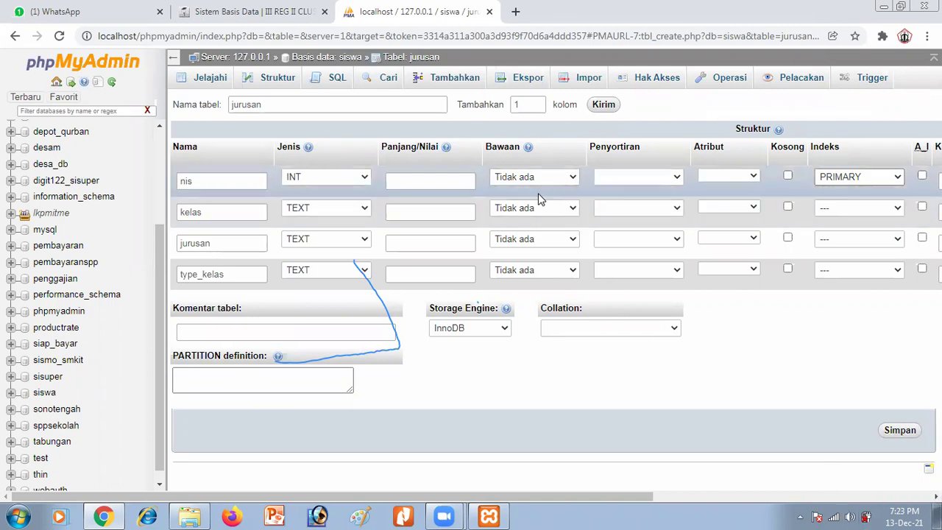
left_click(900, 431)
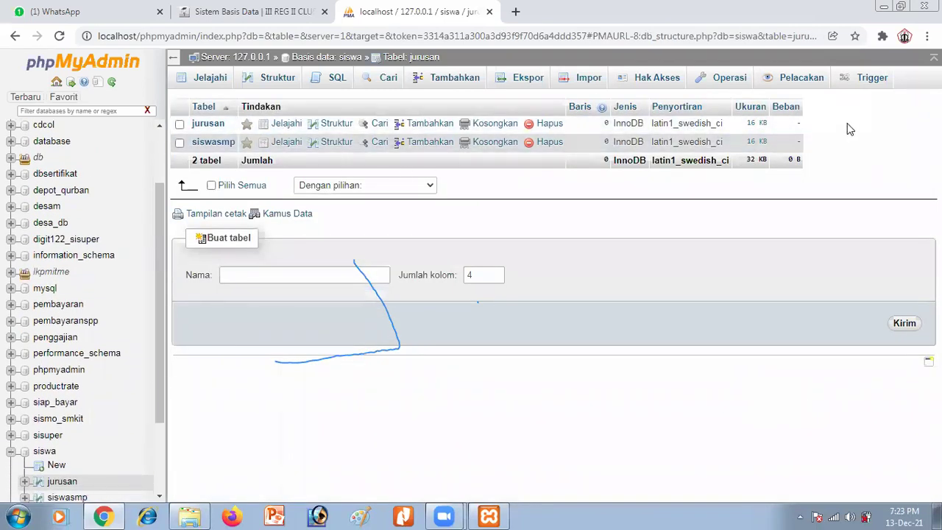
left_click(854, 80)
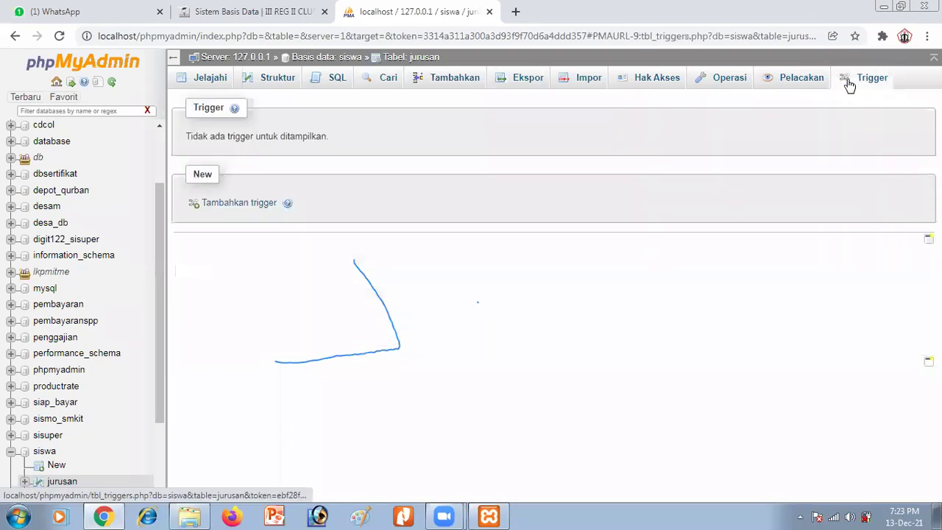
left_click(819, 79)
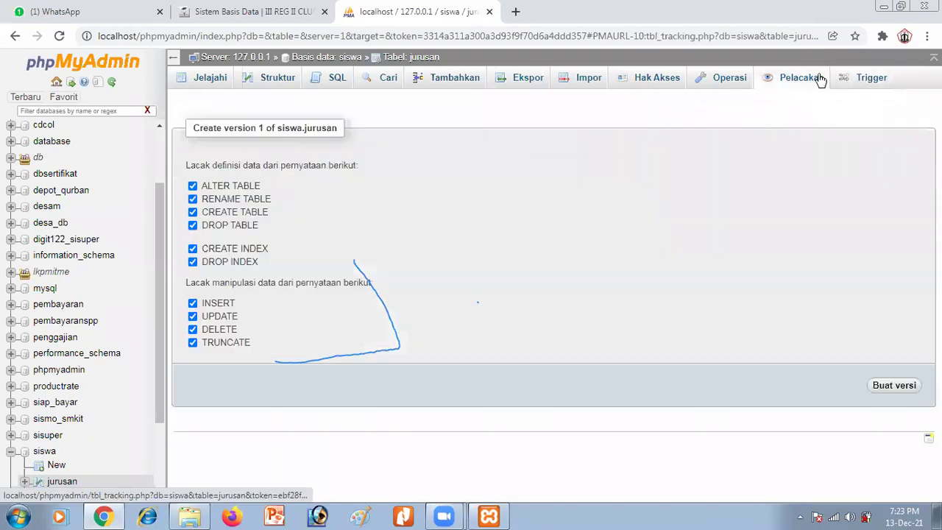
left_click(716, 79)
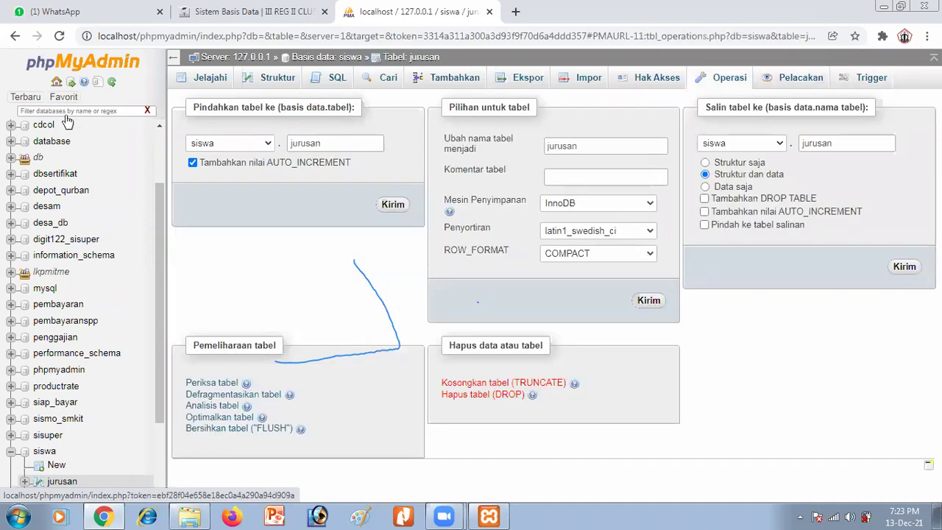
Step: Open the siswa database in the Designer and arrange the jurusan and siswasmp tables side by side
left_click(236, 79)
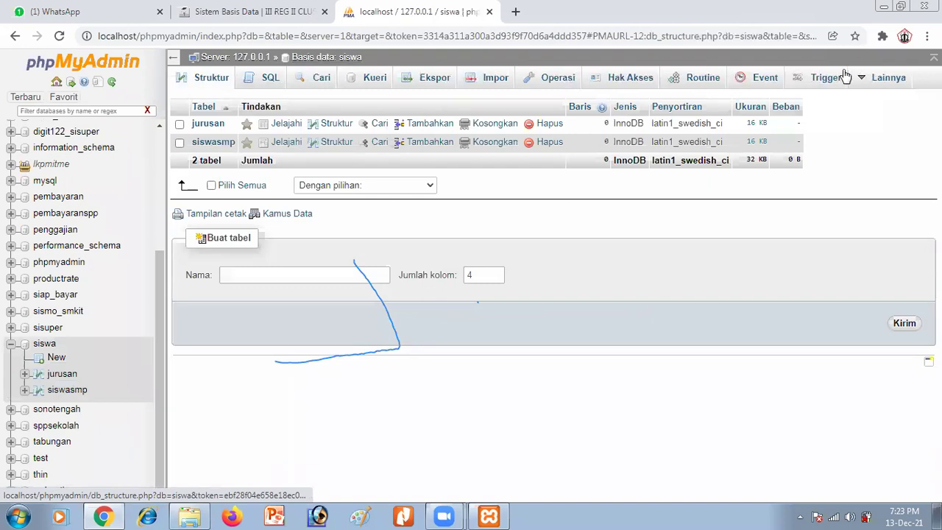
mouse_move(862, 78)
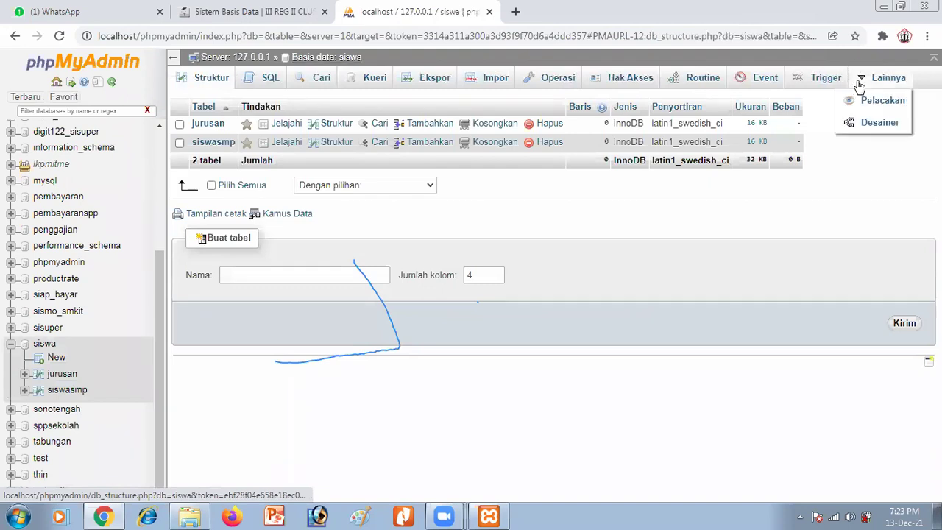
left_click(880, 124)
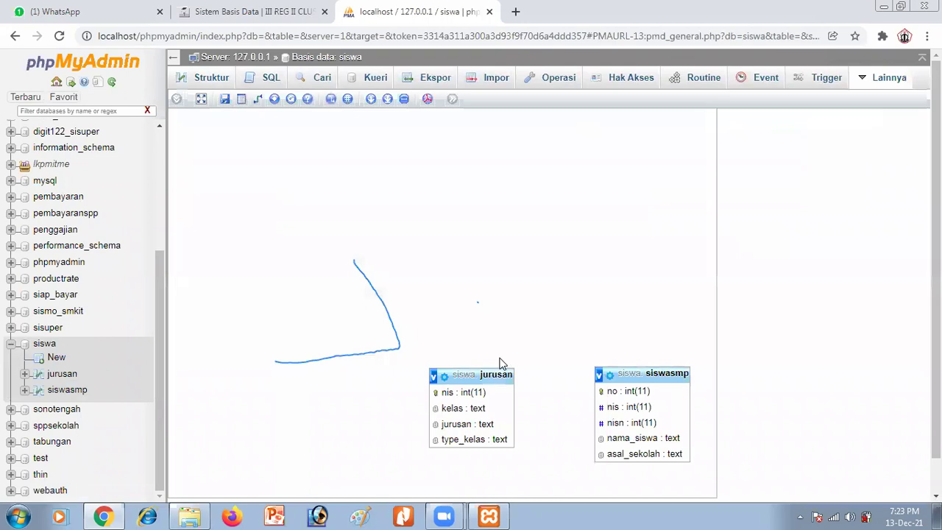
left_click_drag(482, 368, 457, 230)
left_click_drag(654, 372, 591, 225)
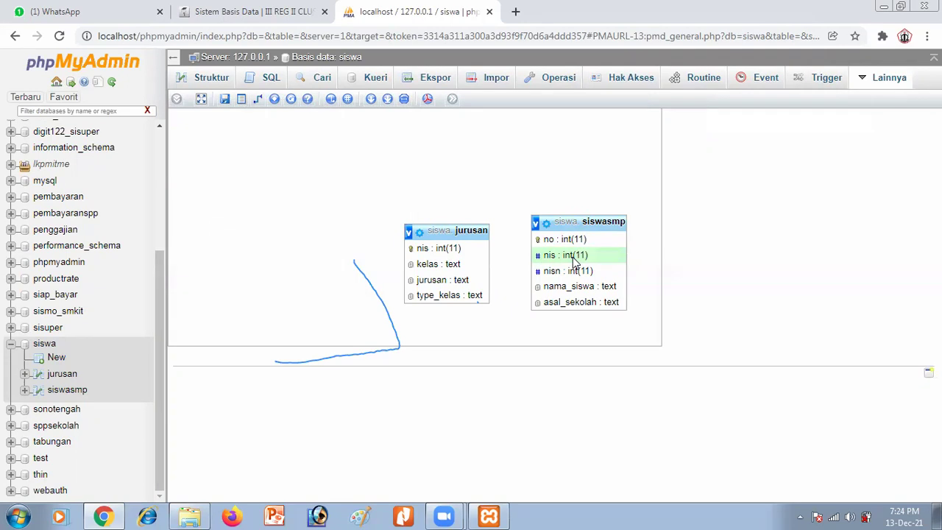
left_click_drag(450, 228, 449, 215)
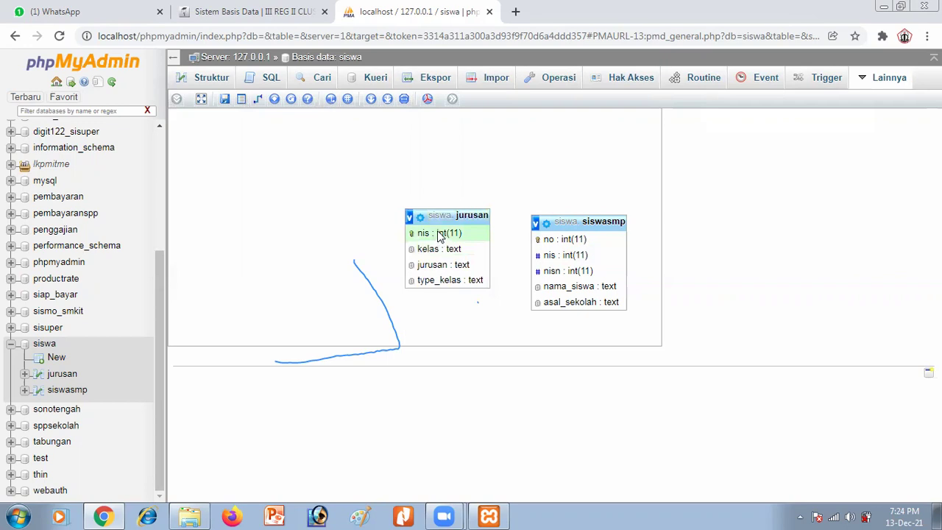
Step: Start creating a relation between the jurusan and siswasmp tables in the Designer
mouse_move(850, 81)
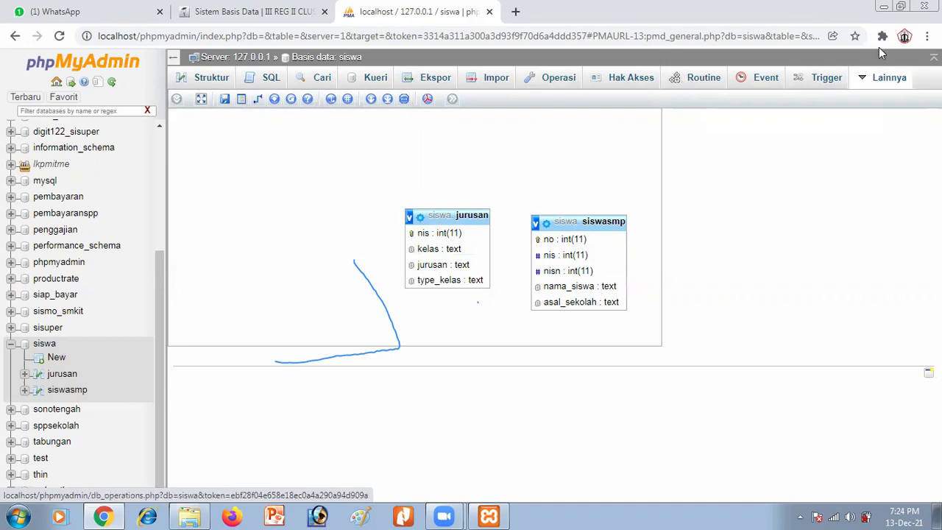
mouse_move(887, 79)
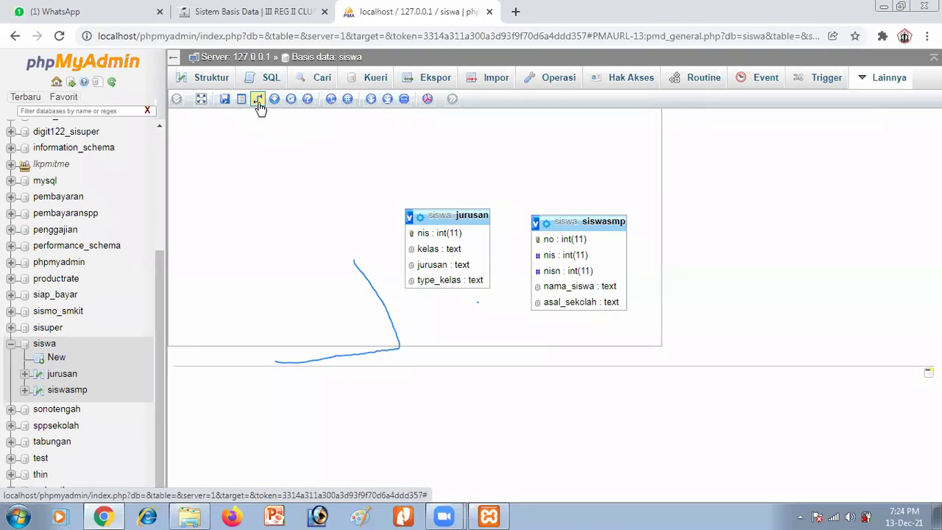
left_click(257, 101)
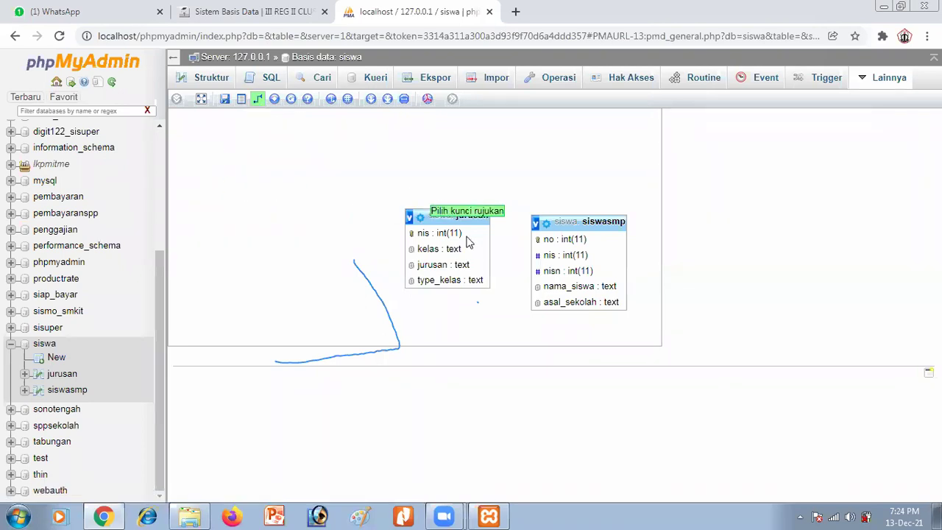